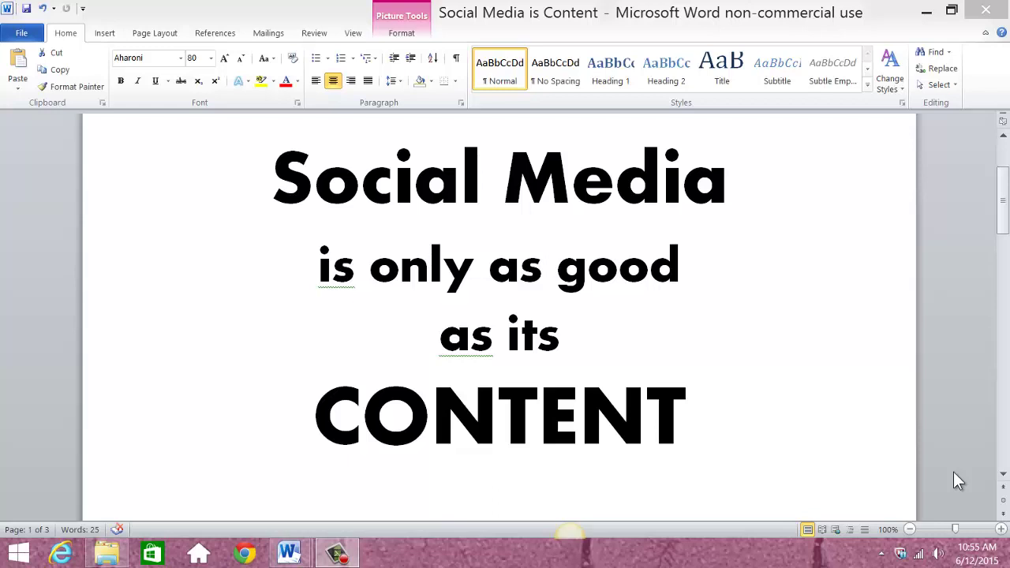
Look through the Word document's pages on social media content, sources of content and TweetDeck, down to the support link
left_click(183, 315)
scroll(183, 314, "down", 2)
scroll(183, 315, "down", 7)
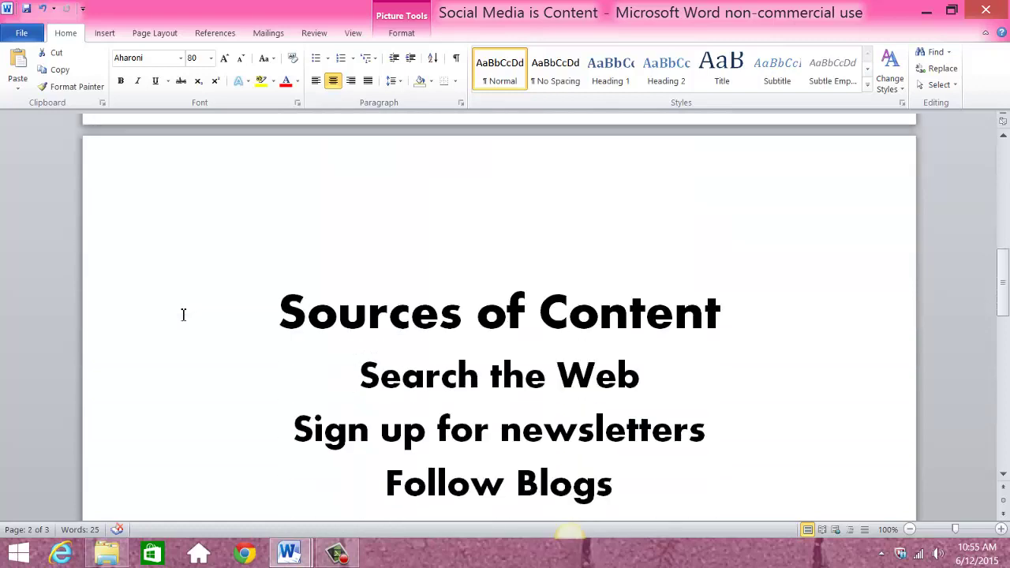
scroll(183, 315, "down", 1)
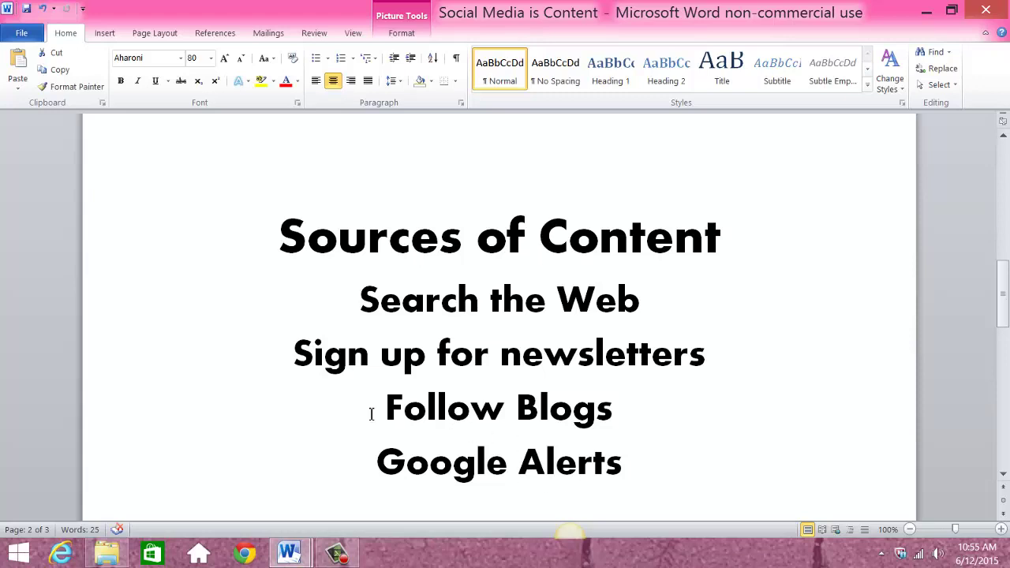
scroll(230, 368, "down", 1)
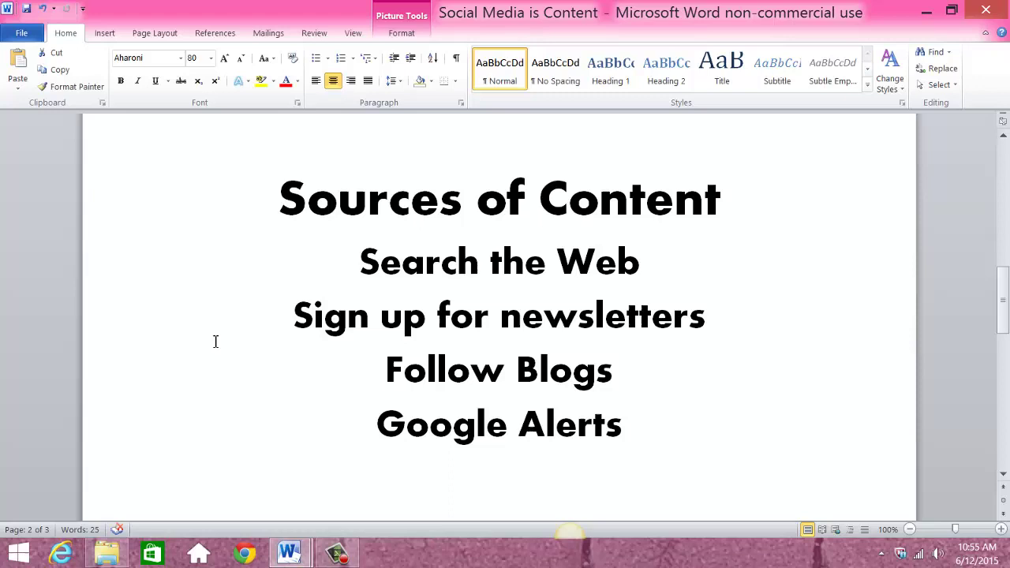
scroll(216, 341, "down", 9)
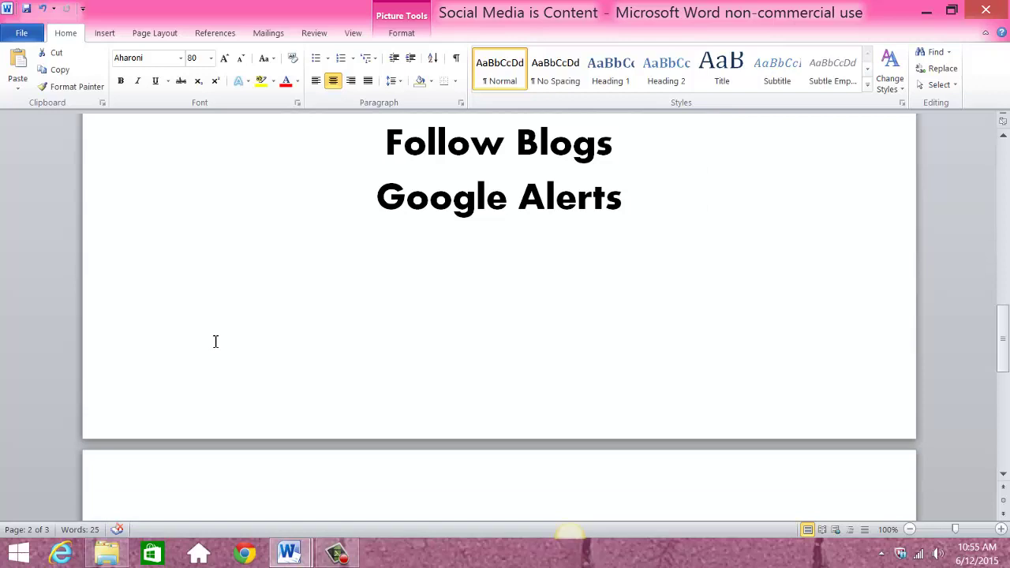
scroll(216, 341, "down", 5)
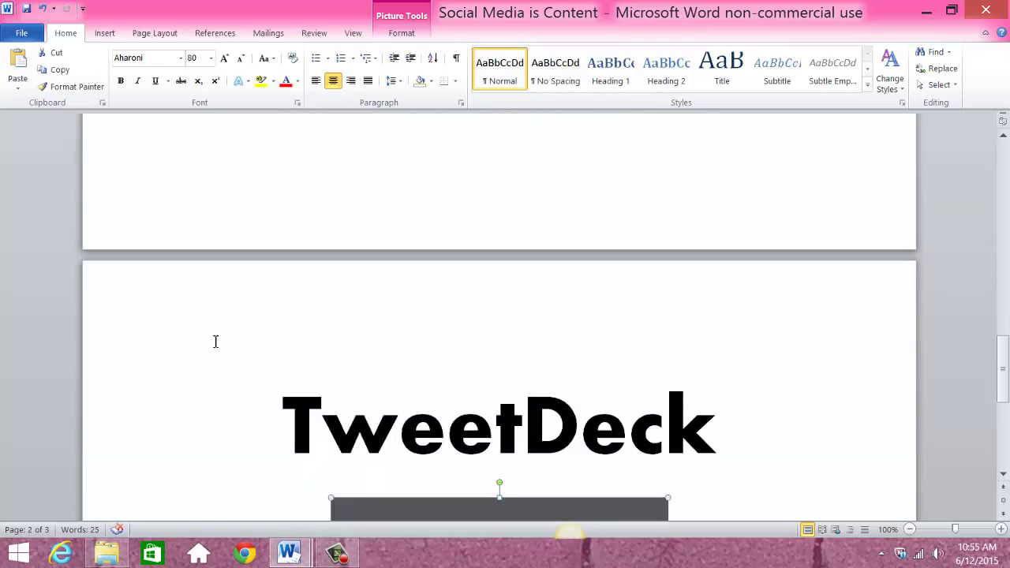
scroll(215, 341, "down", 1)
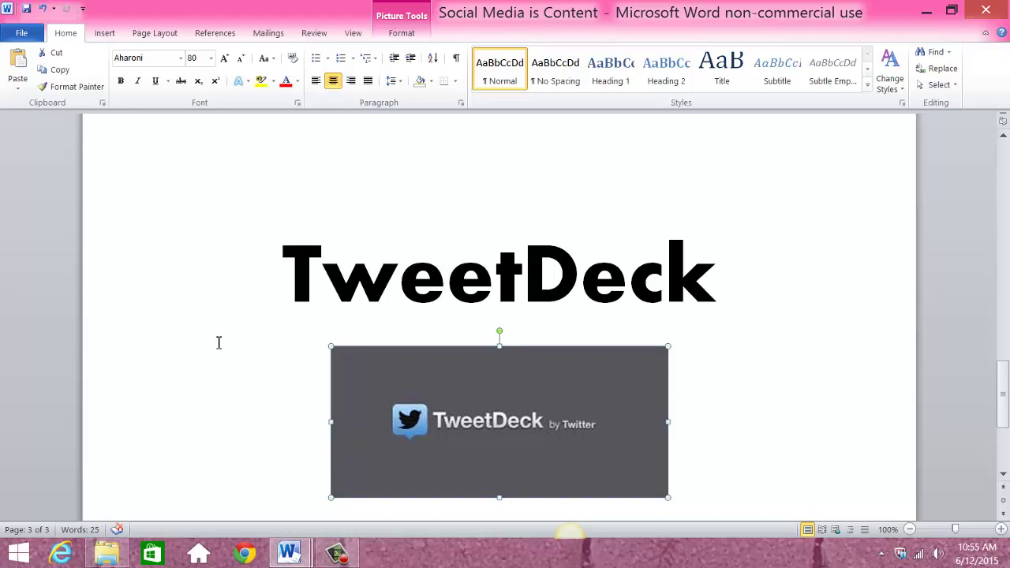
scroll(218, 344, "down", 1)
scroll(218, 351, "down", 1)
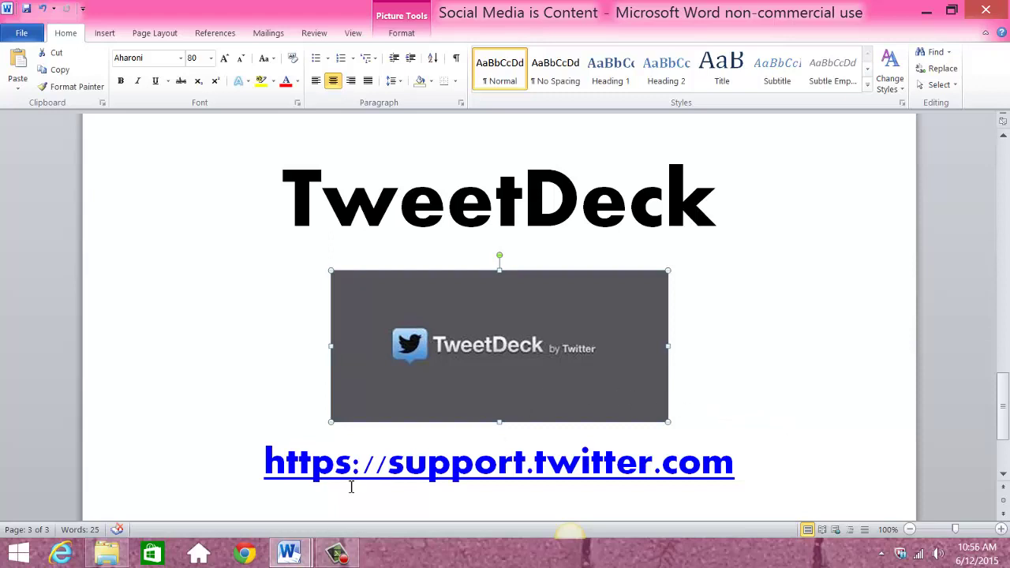
Switch to Chrome, open the starred "community college" Google Alert in Gmail and follow its article link about Sinclair and Miami drone access
left_click(245, 555)
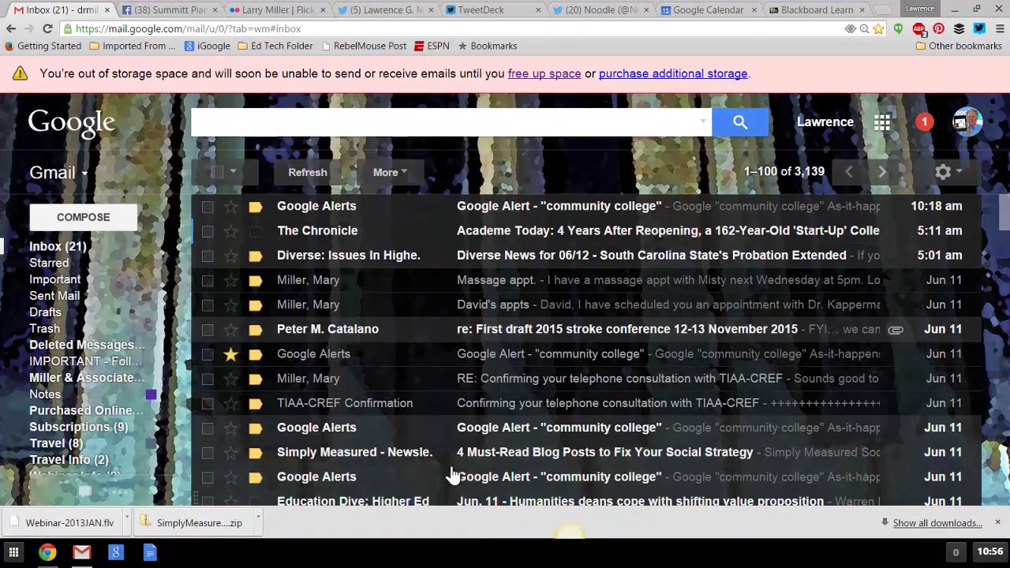
left_click(336, 356)
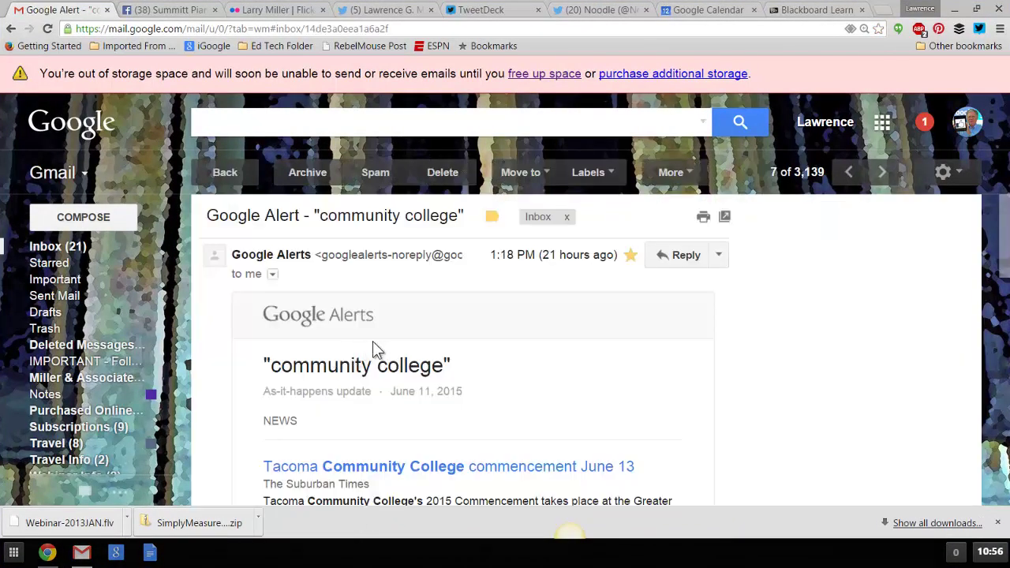
scroll(515, 339, "down", 2)
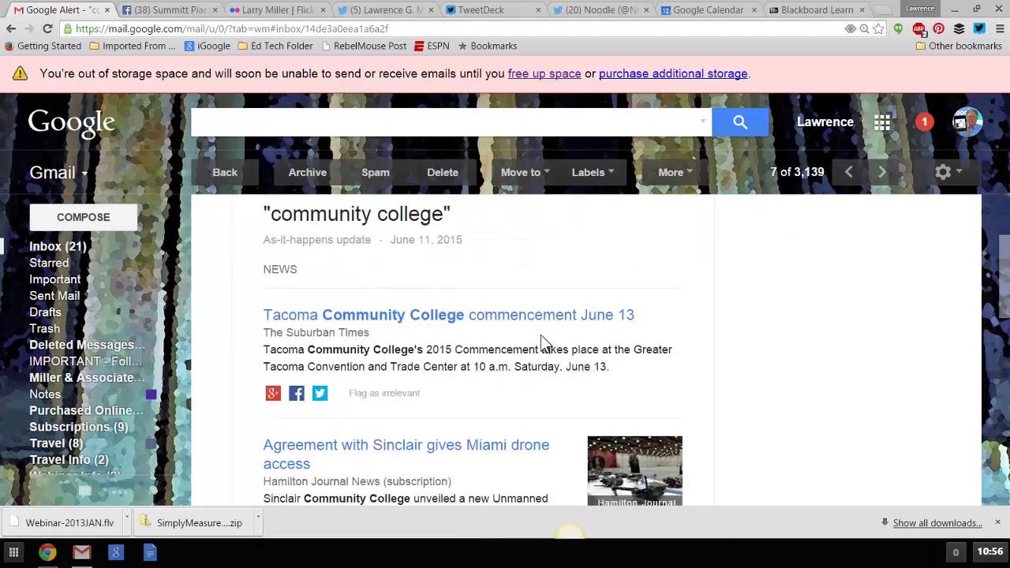
scroll(545, 341, "down", 2)
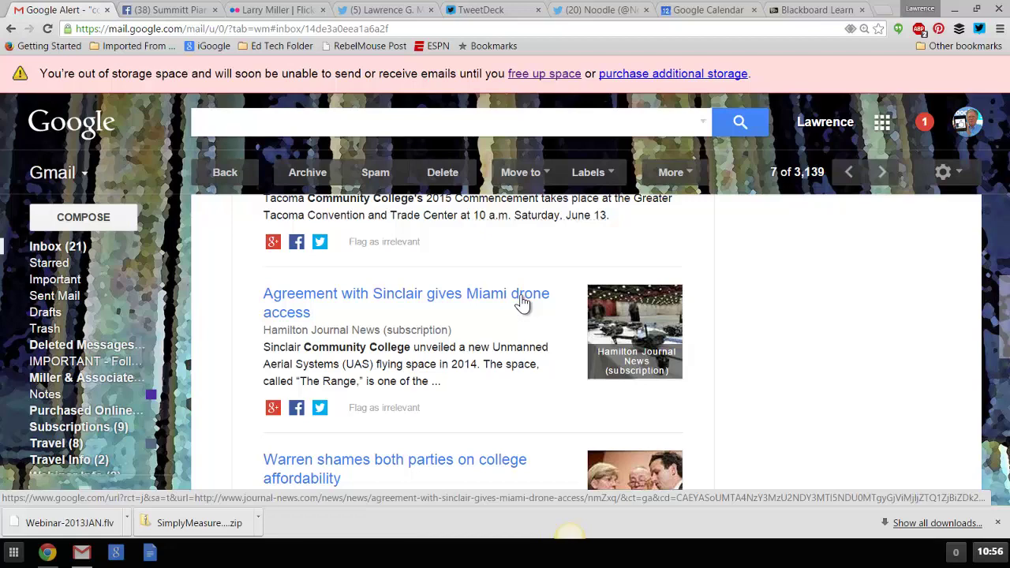
left_click(394, 303)
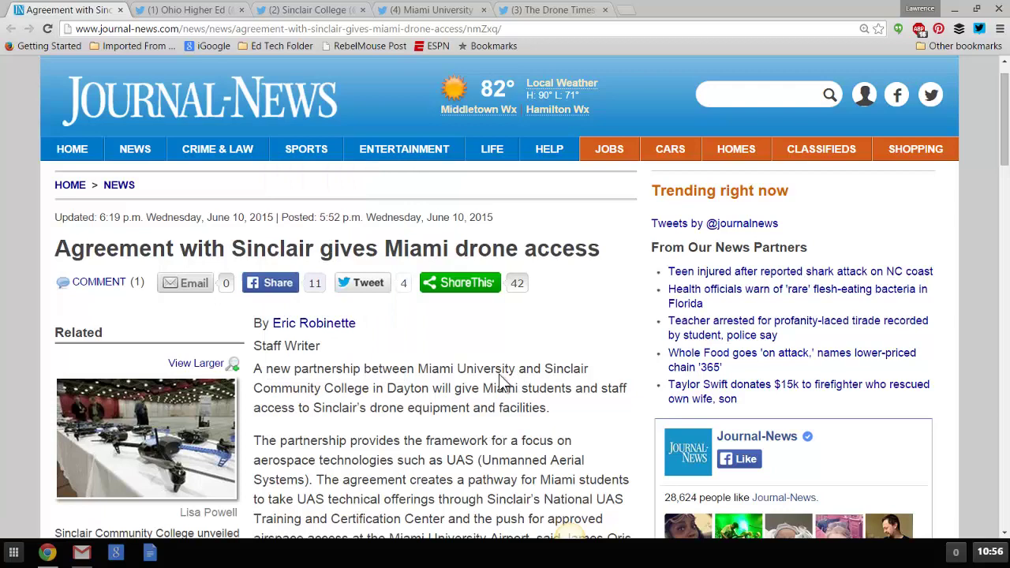
Read through the Journal-News article about the Sinclair and Miami University drone agreement, then return to its headline
scroll(444, 369, "down", 1)
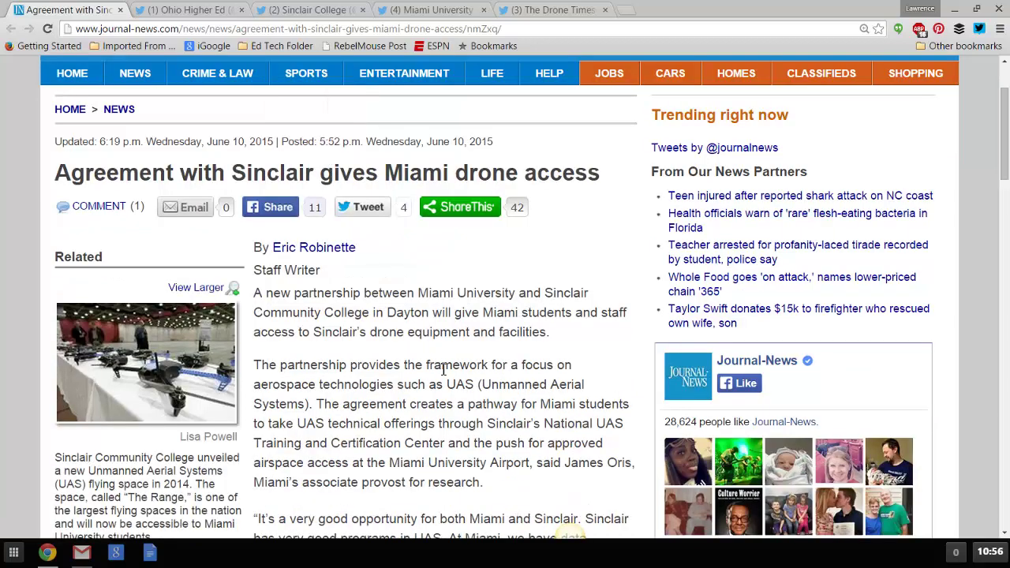
scroll(443, 369, "down", 1)
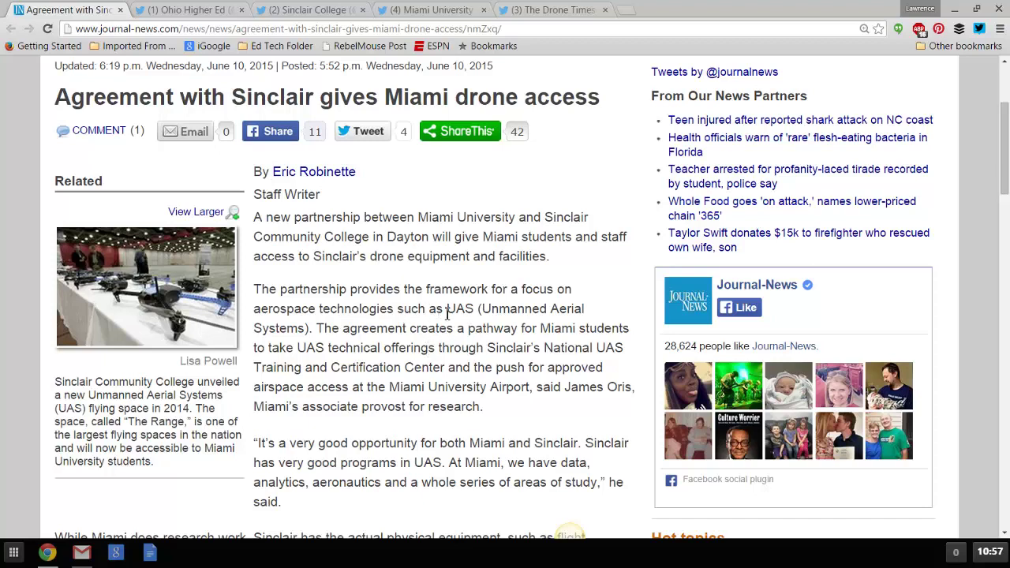
scroll(444, 316, "down", 7)
scroll(408, 324, "down", 1)
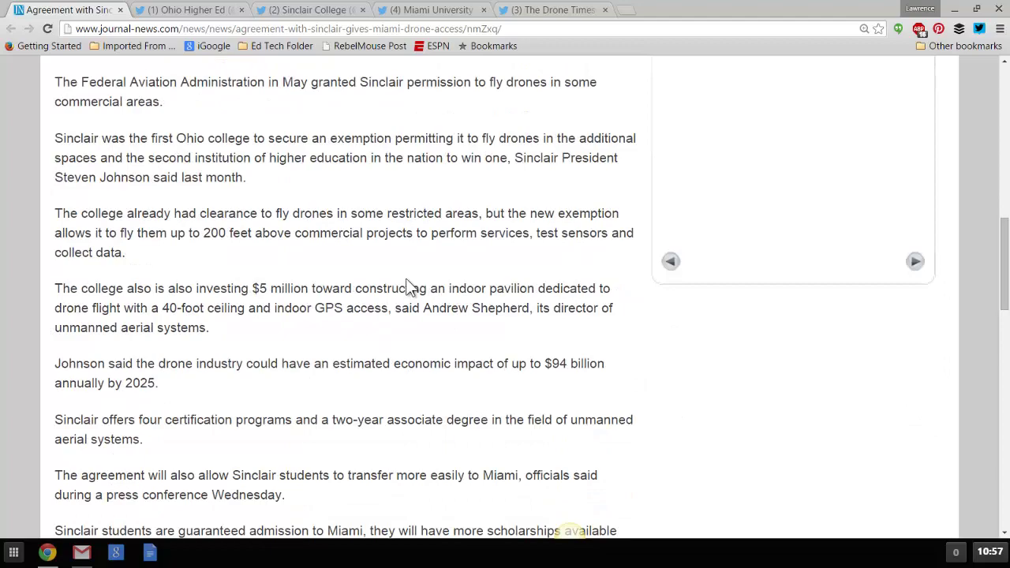
scroll(409, 289, "down", 3)
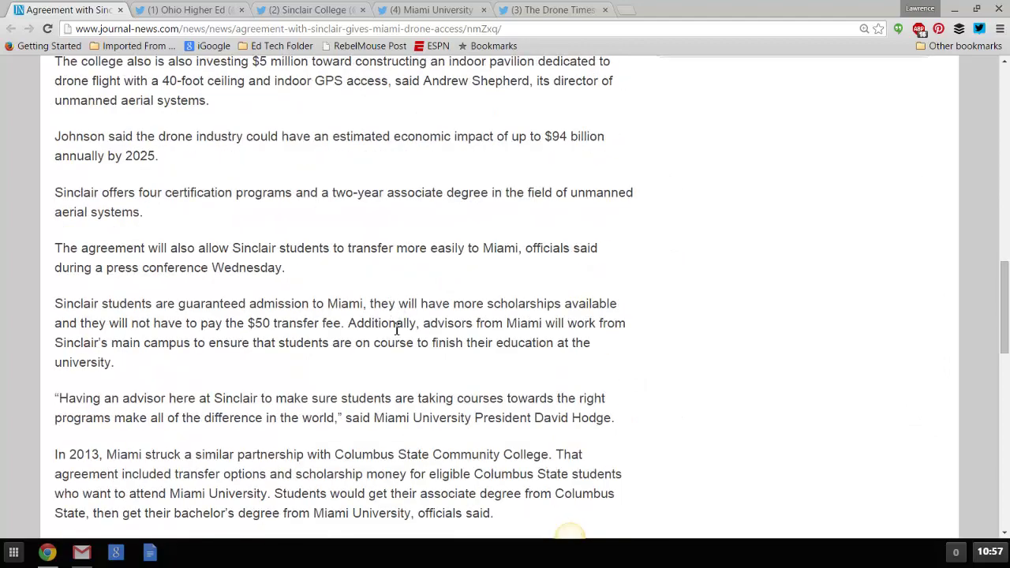
scroll(383, 365, "up", 16)
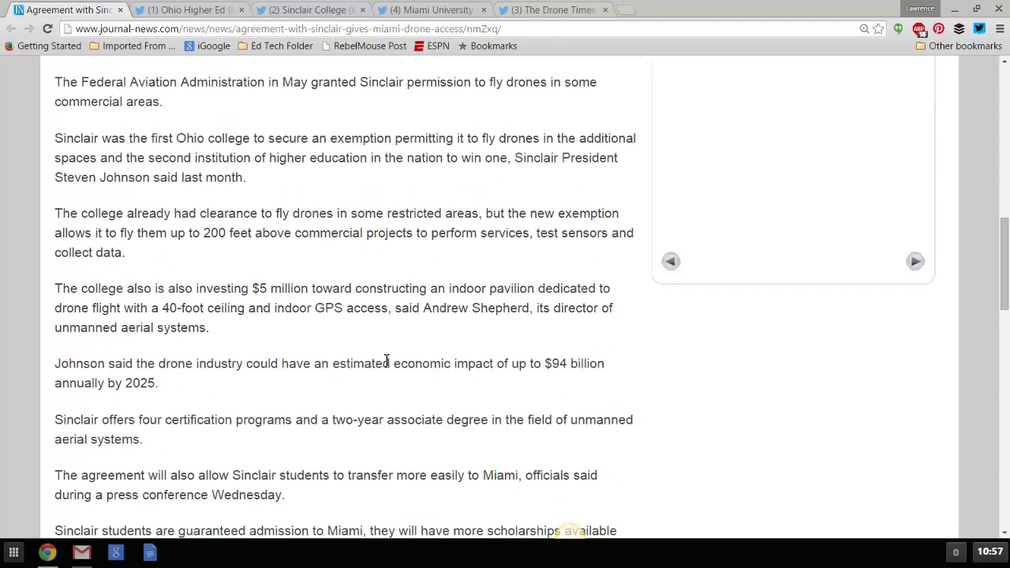
scroll(384, 358, "up", 1)
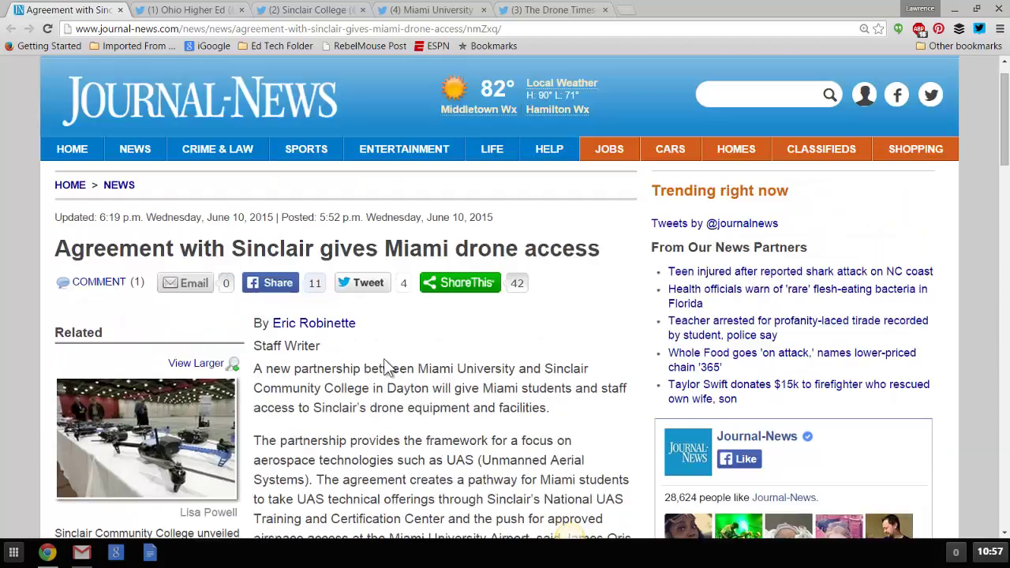
scroll(386, 356, "up", 1)
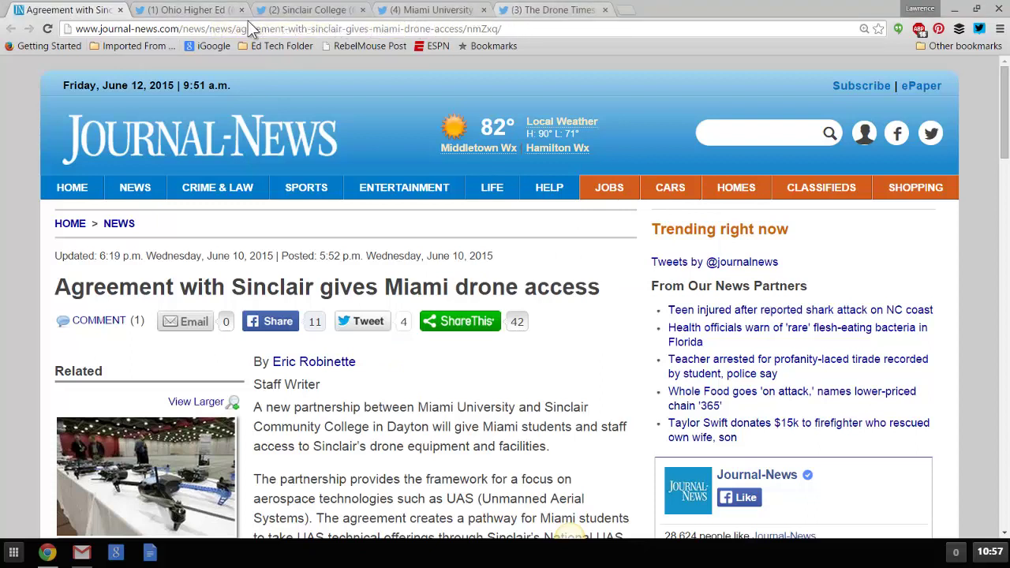
Check the Twitter profiles of Ohio Higher Ed, Sinclair College, Miami University and The Drone Times for their handles
left_click(203, 11)
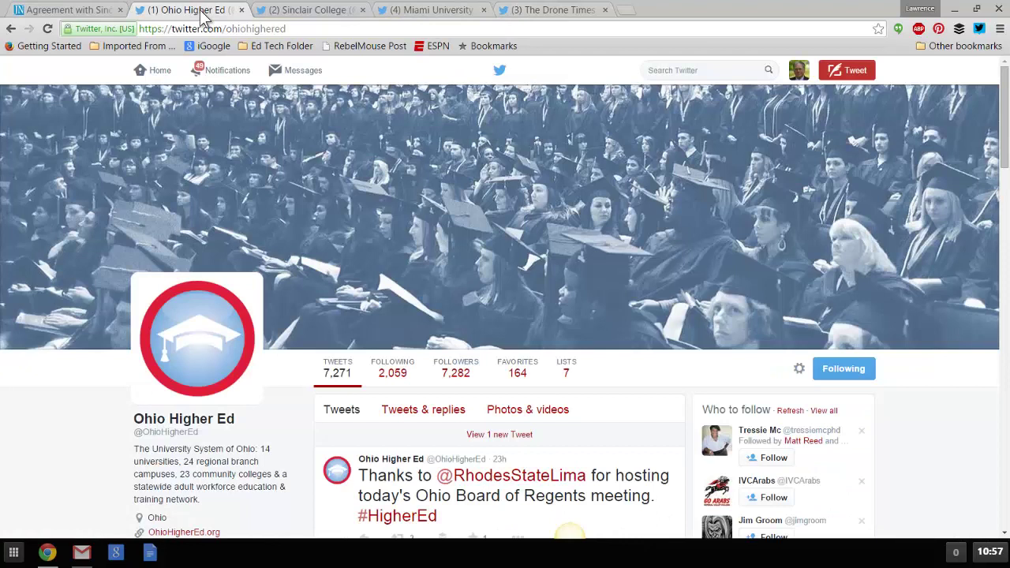
left_click(308, 13)
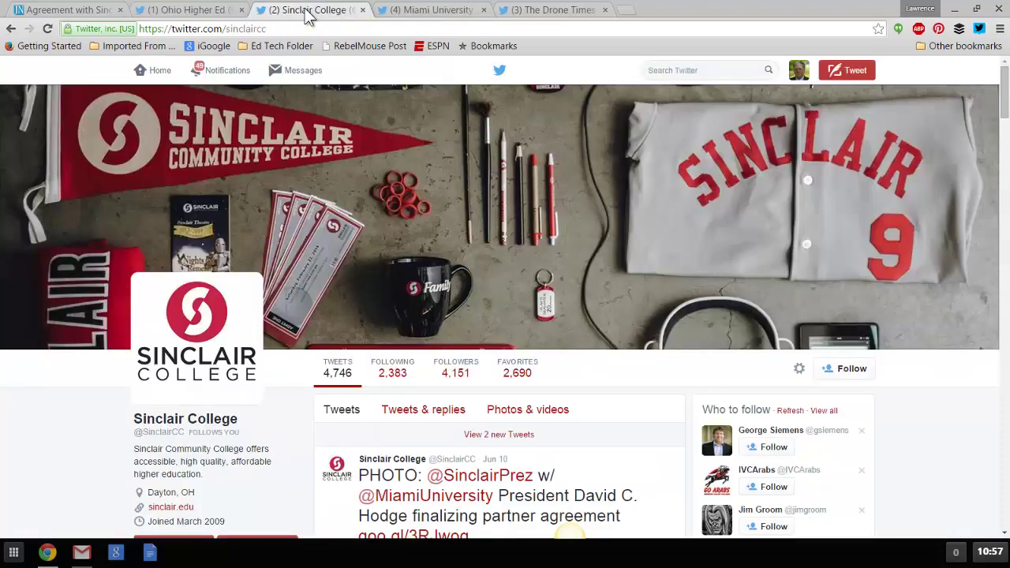
left_click(423, 20)
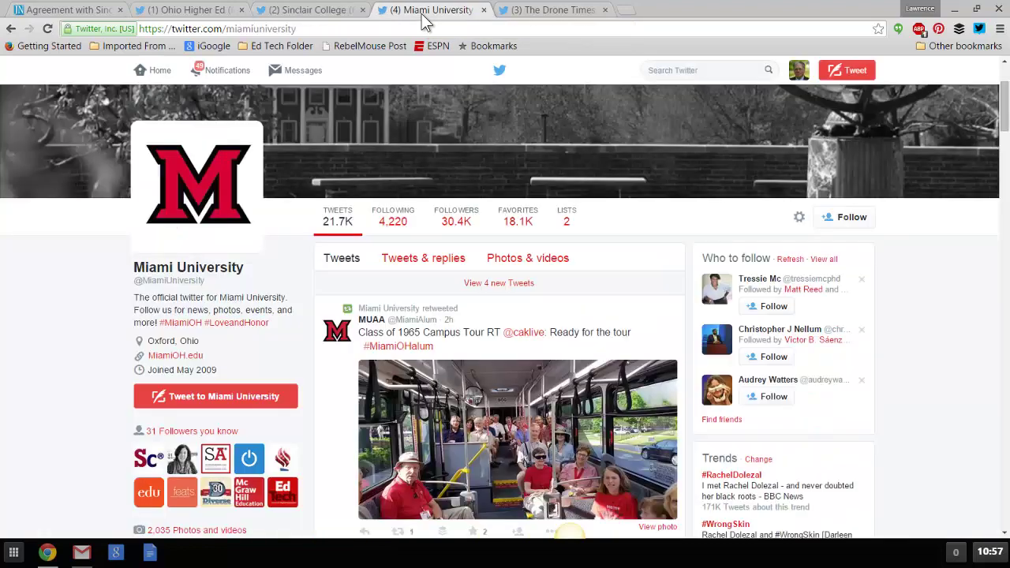
left_click(534, 13)
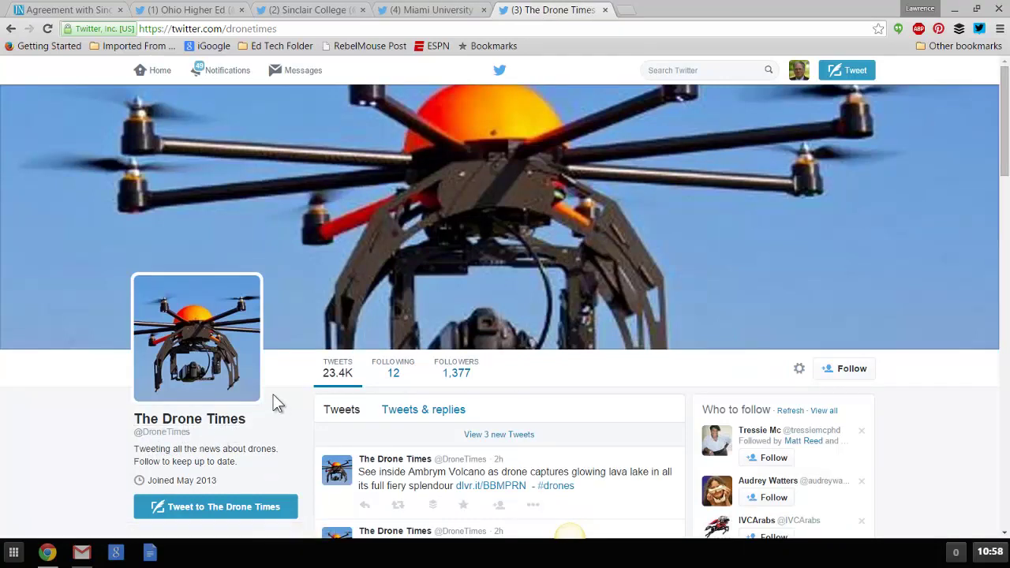
Copy the headline "Agreement with Sinclair gives Miami drone access" from the Journal-News article
left_click(55, 14)
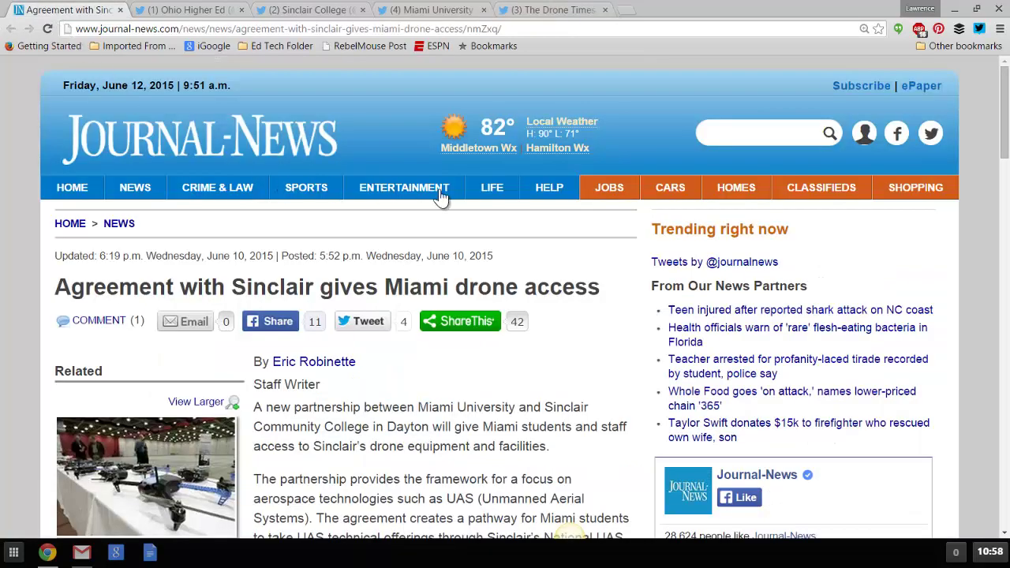
mouse_move(566, 199)
left_click_drag(57, 288, 552, 288)
left_click(98, 290)
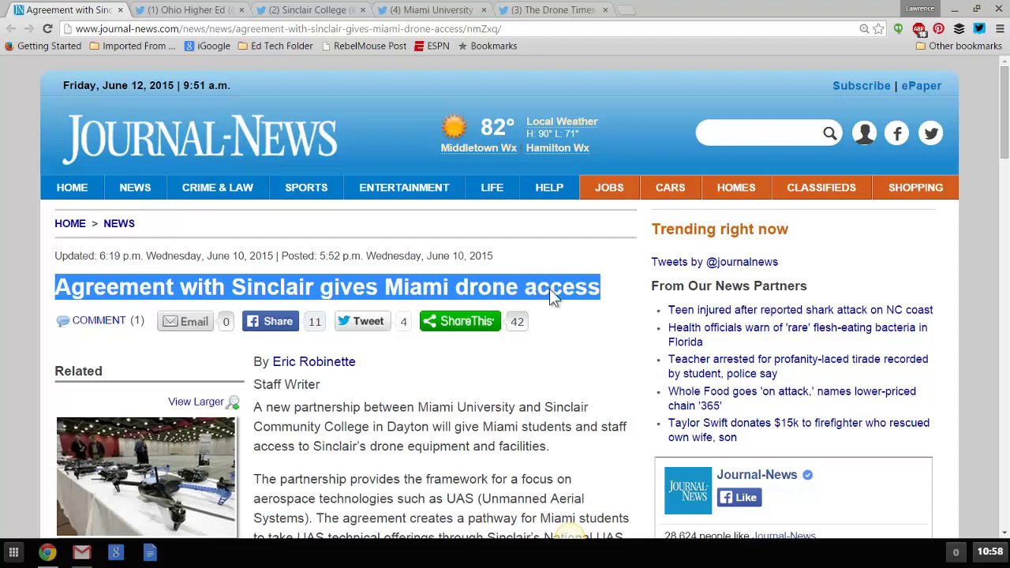
right_click(549, 289)
left_click(575, 300)
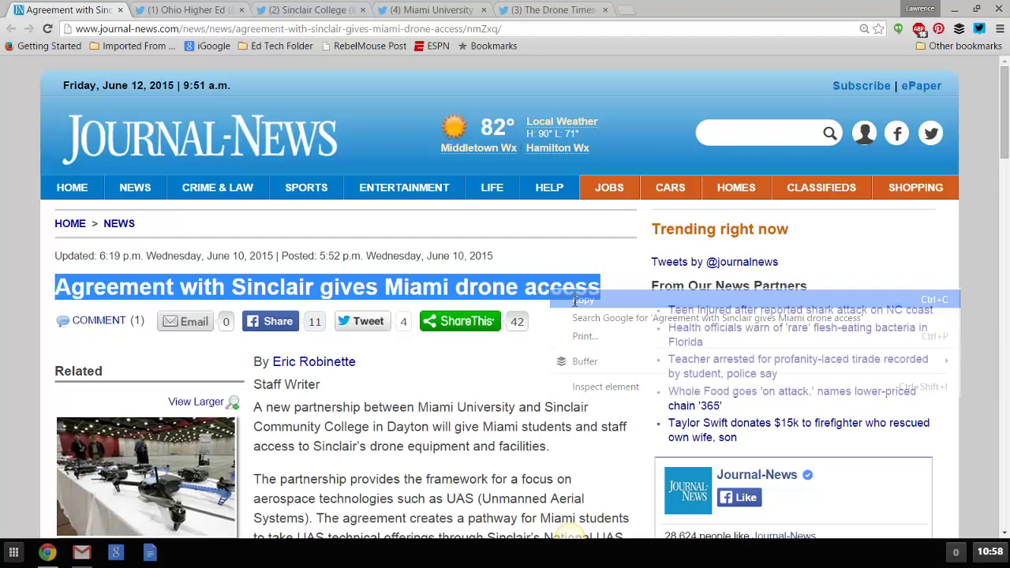
Switch to the browser window holding the Google Alert e-mail and bring up TweetDeck there
left_click(48, 554)
left_click(65, 512)
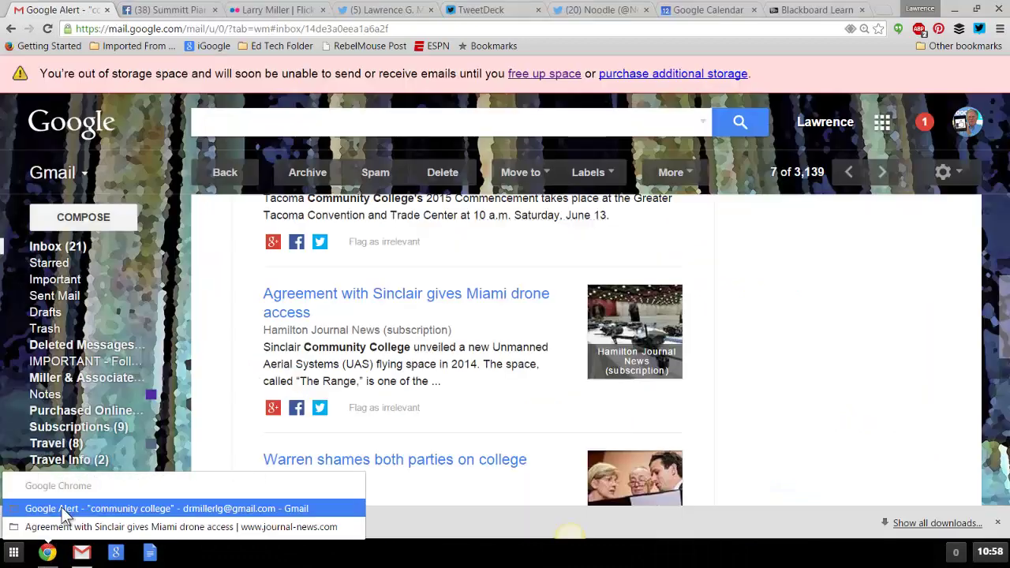
left_click(489, 14)
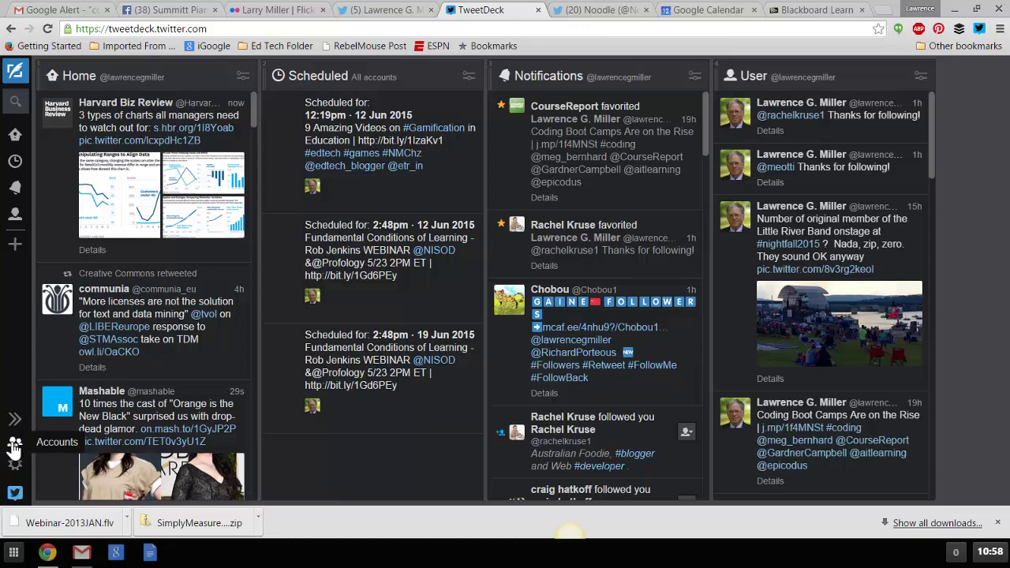
Review the connected Twitter account's options and the column types available to add, closing both without changes
left_click(14, 444)
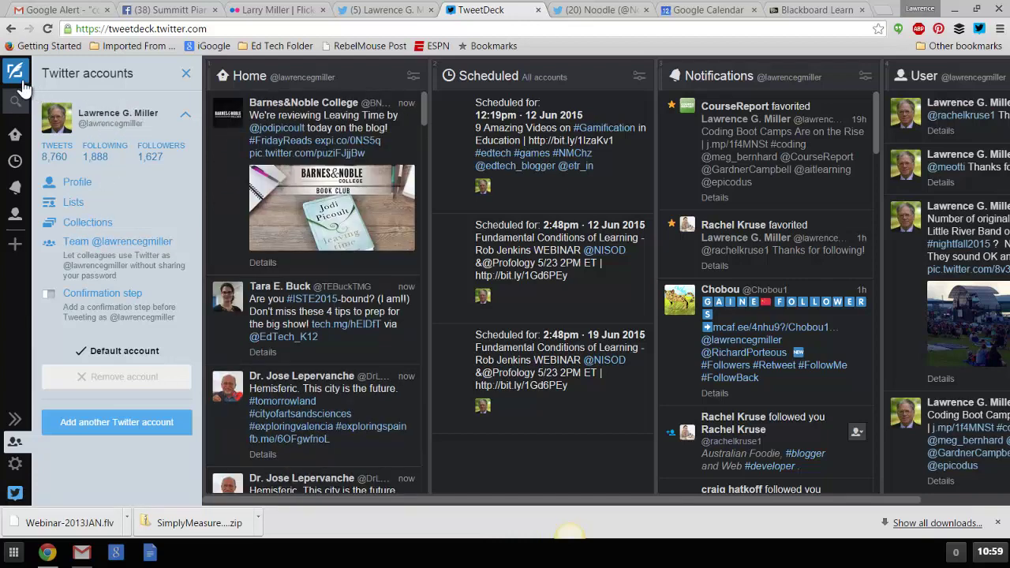
left_click(14, 442)
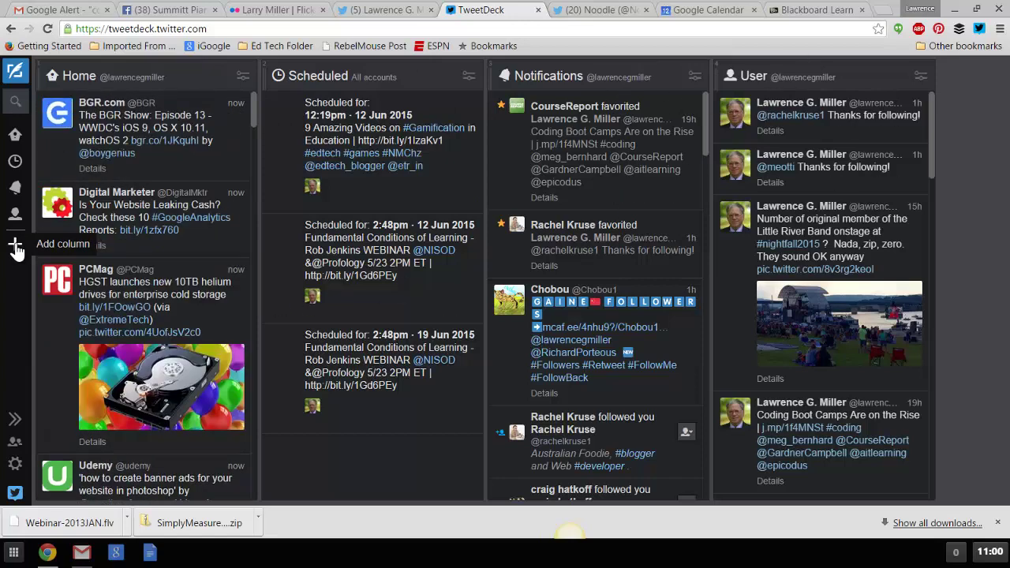
left_click(16, 249)
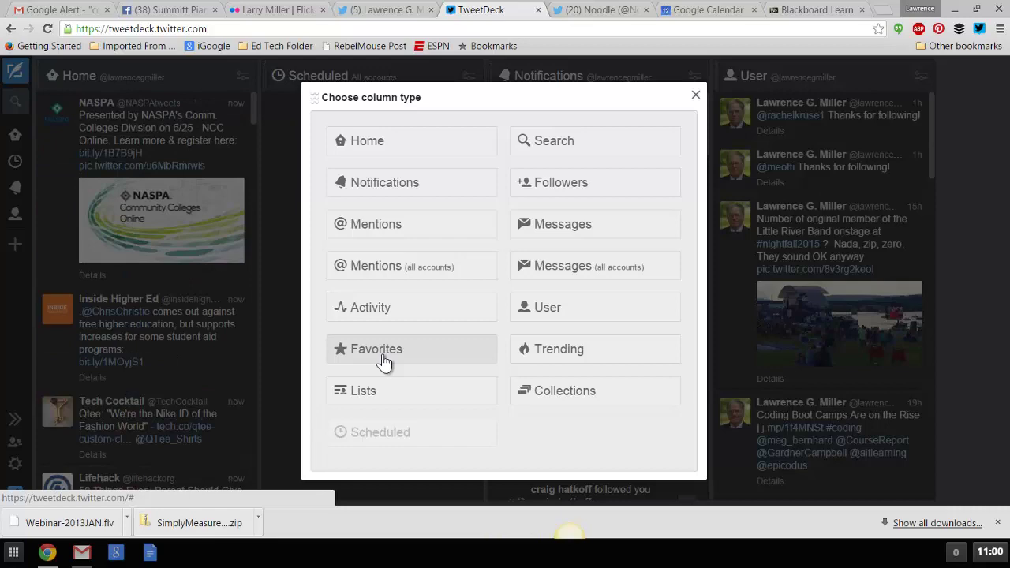
left_click(695, 98)
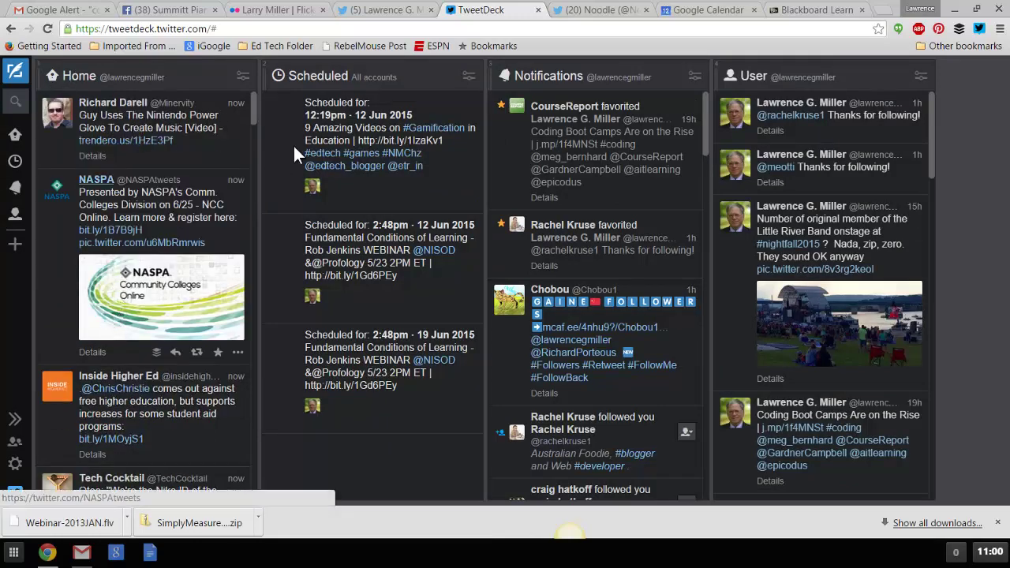
View the newest tweets on the account's own Twitter profile, then return to TweetDeck
left_click(384, 16)
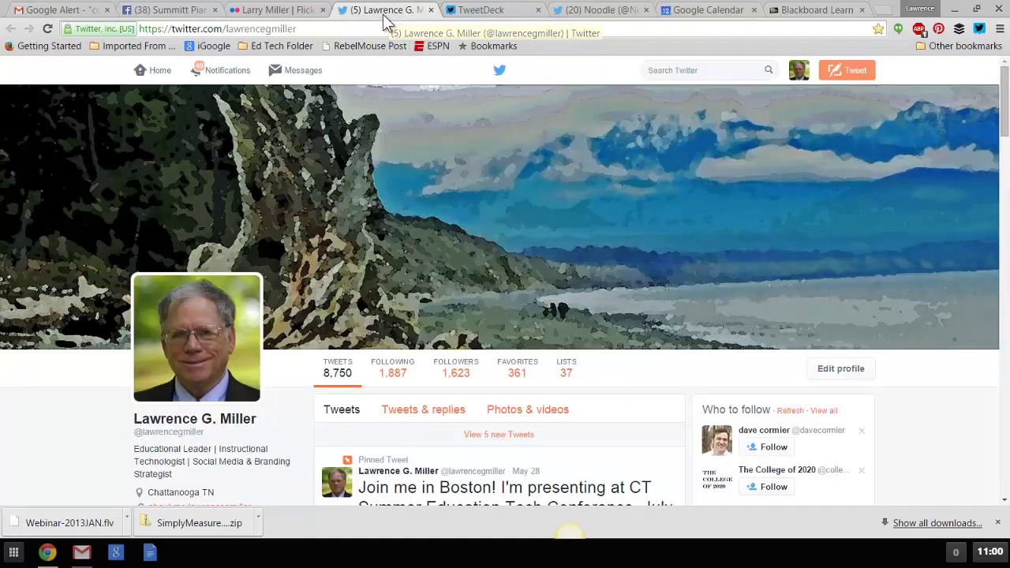
left_click(505, 444)
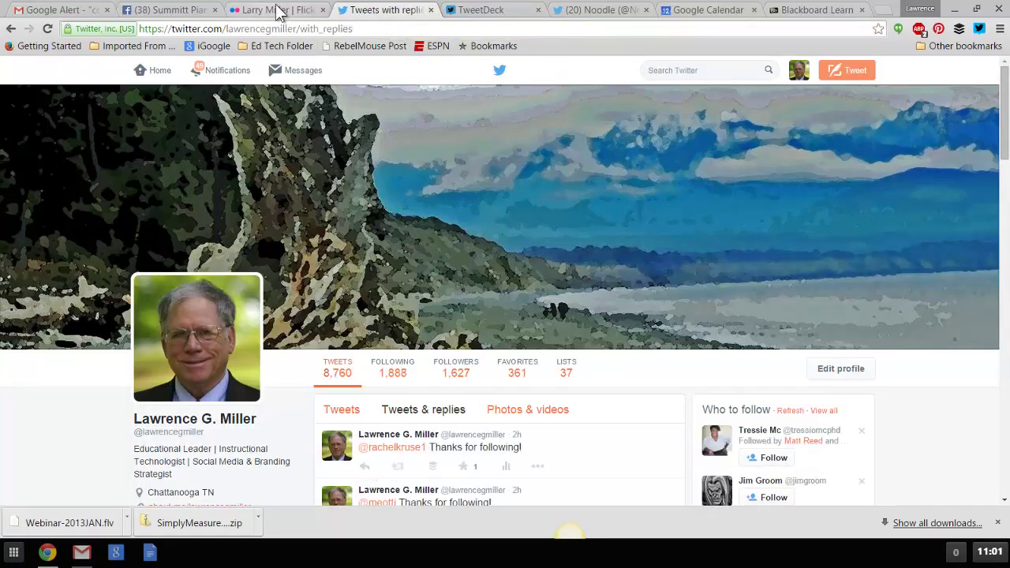
left_click(457, 13)
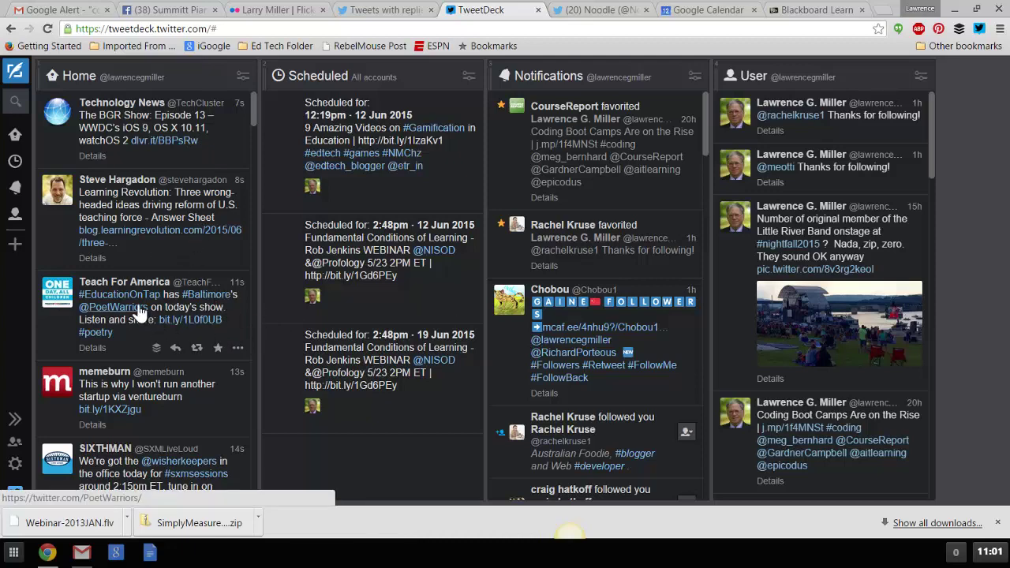
left_click(116, 387)
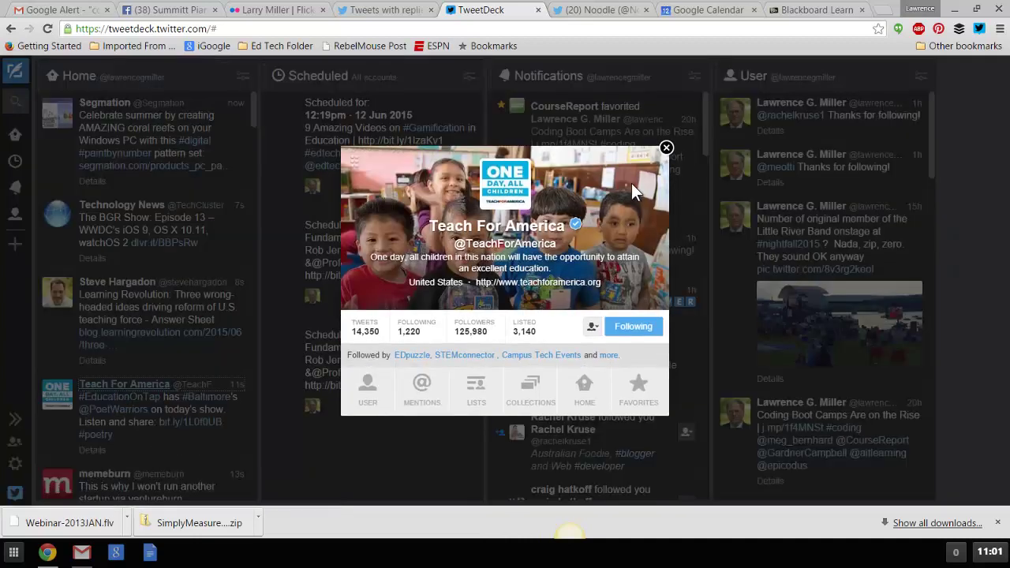
left_click(665, 149)
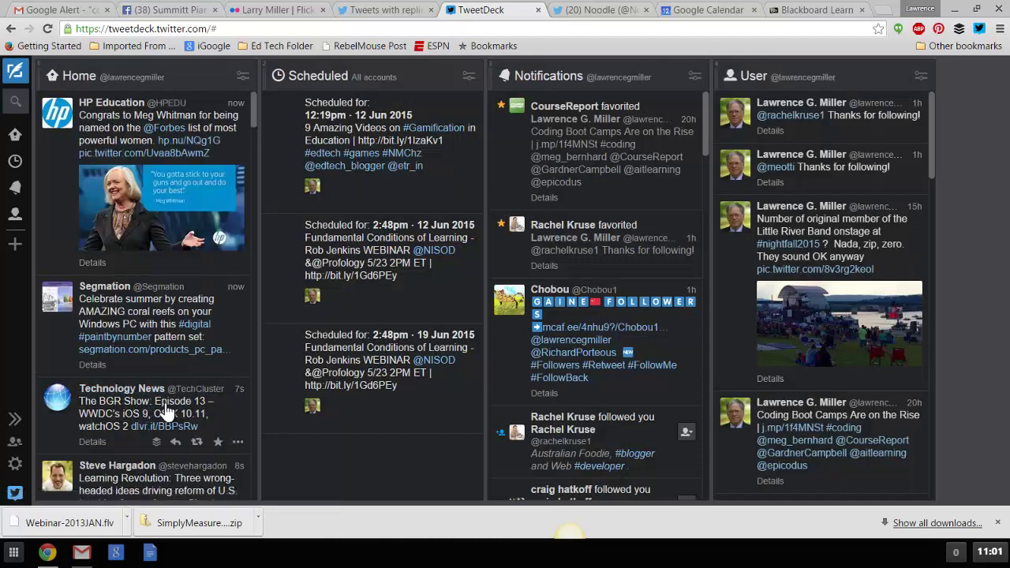
left_click(128, 406)
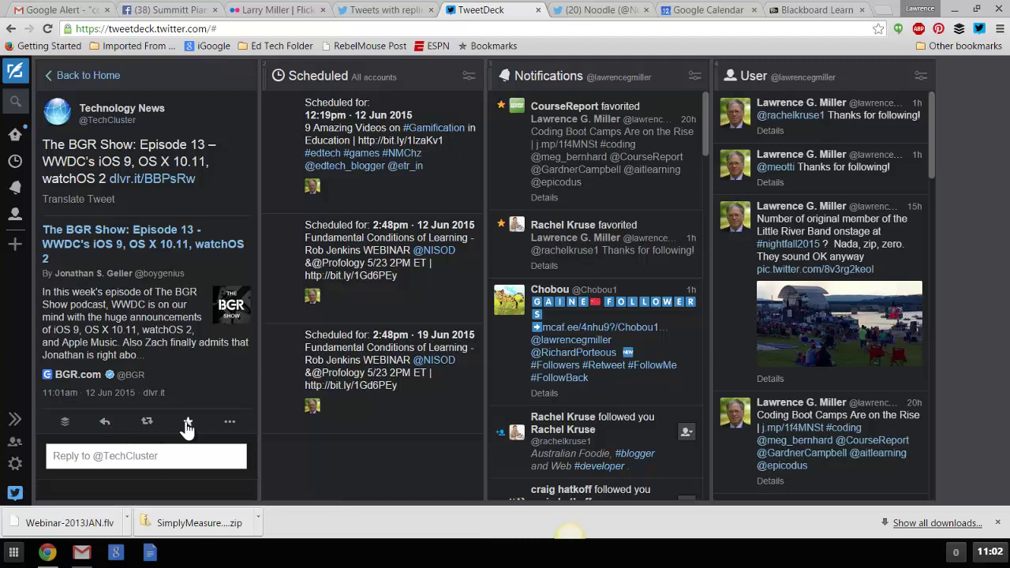
left_click(87, 77)
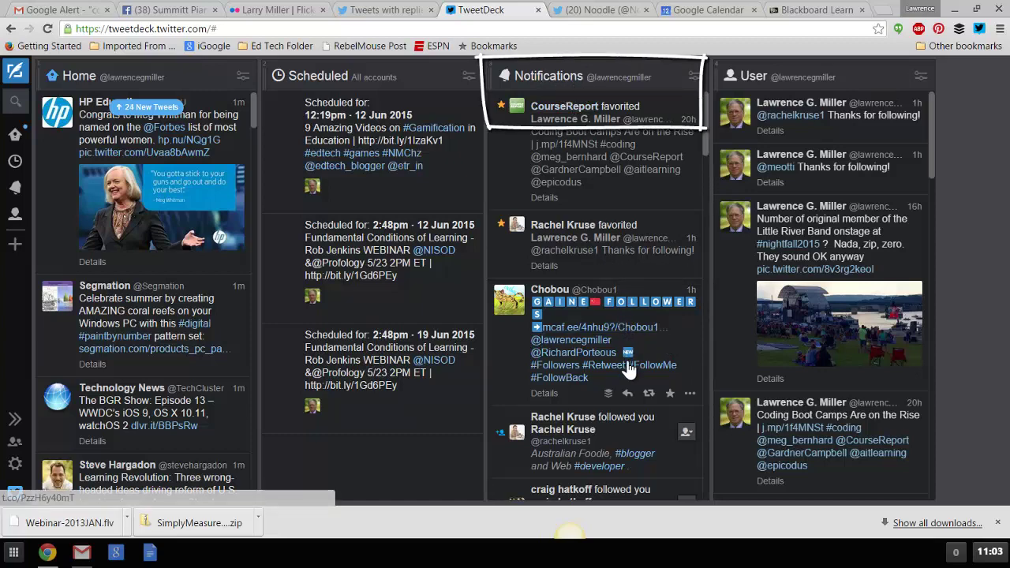
Look through the favorites, retweets, mentions and new followers in the Notifications column, then return to its newest entries
scroll(622, 375, "down", 4)
scroll(623, 371, "down", 6)
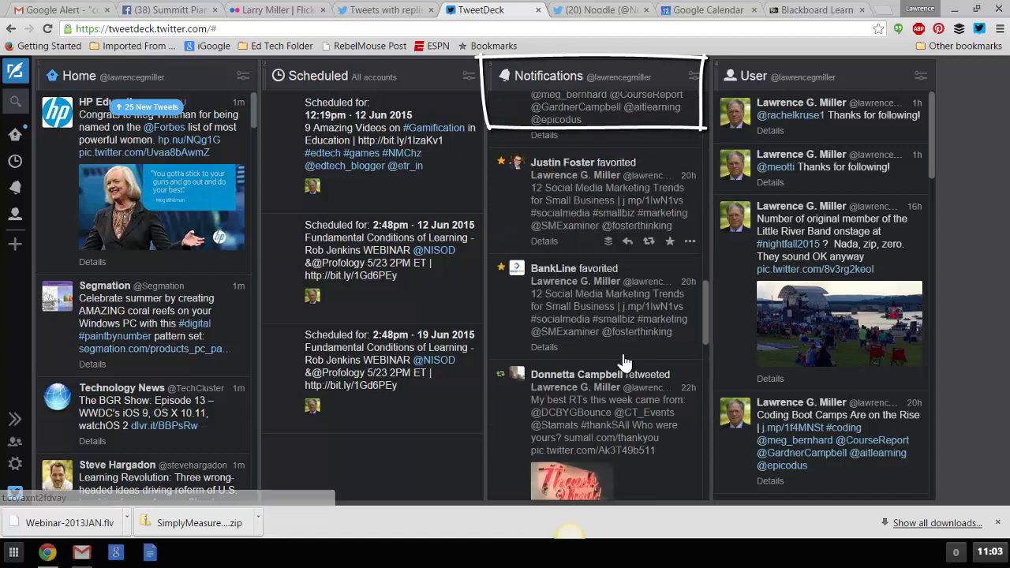
scroll(629, 360, "down", 2)
scroll(634, 363, "down", 2)
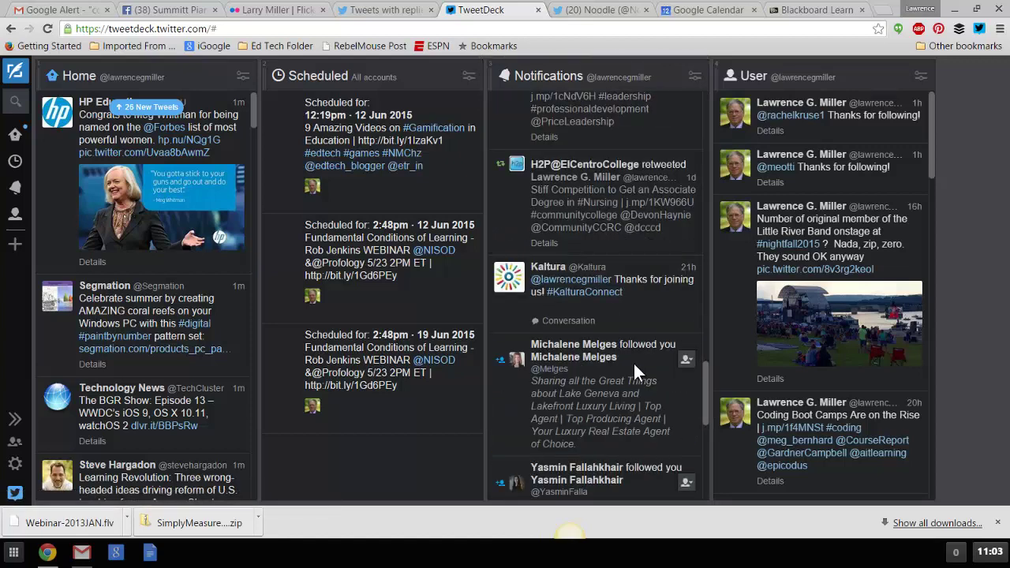
scroll(638, 374, "down", 4)
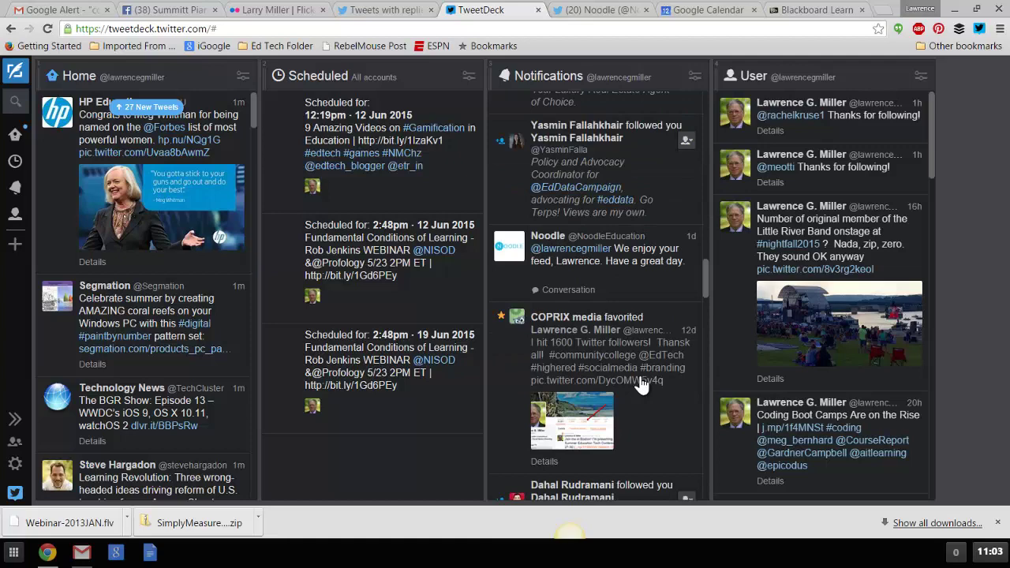
scroll(641, 374, "down", 2)
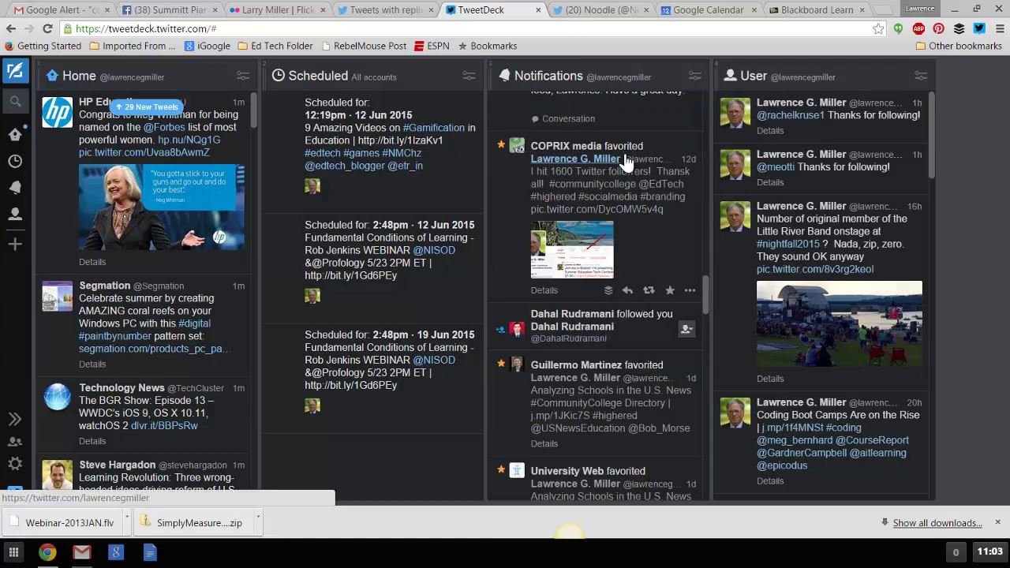
scroll(623, 154, "up", 2)
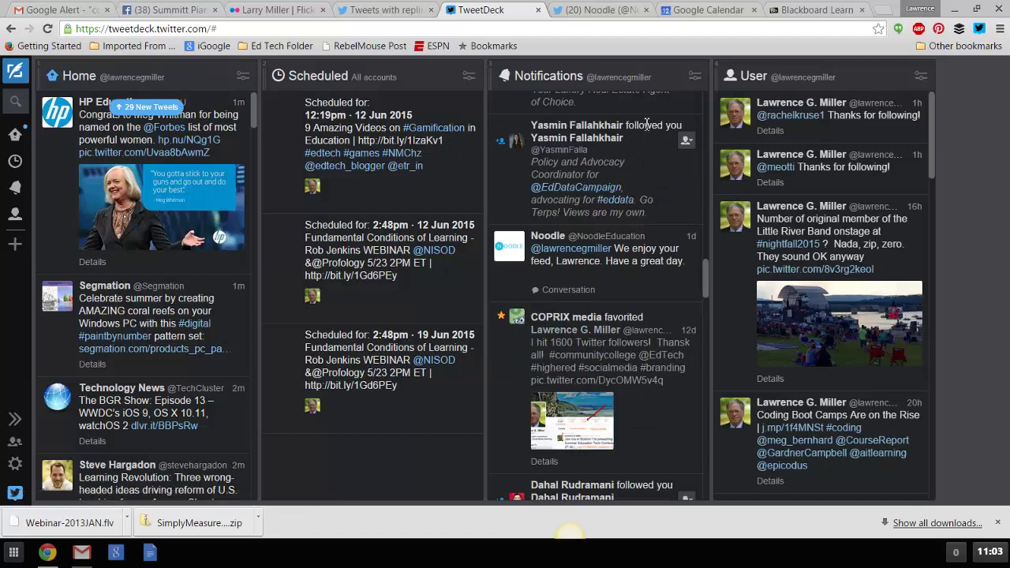
scroll(638, 175, "up", 2)
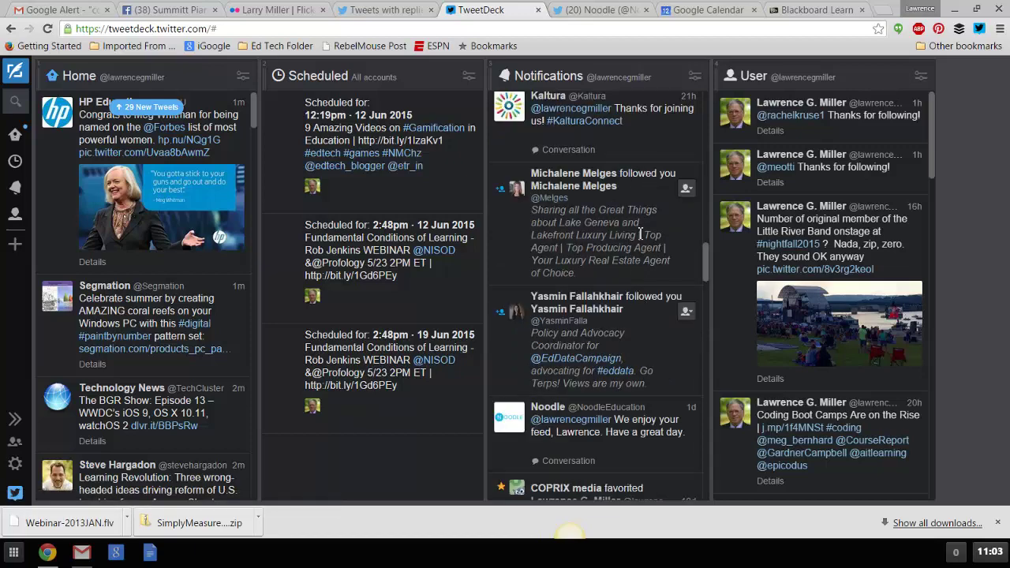
scroll(639, 234, "up", 2)
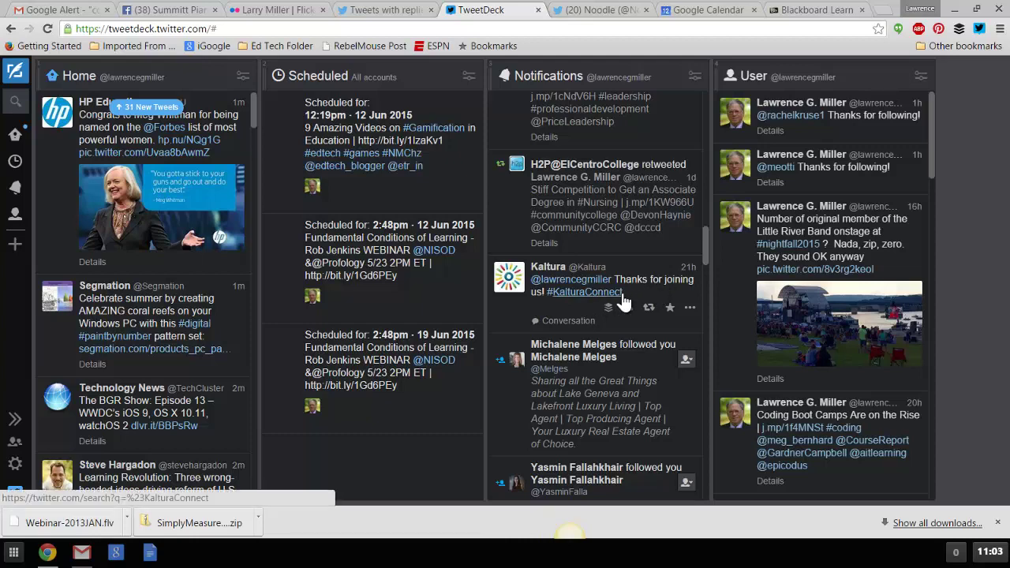
scroll(624, 301, "up", 2)
scroll(624, 301, "up", 2)
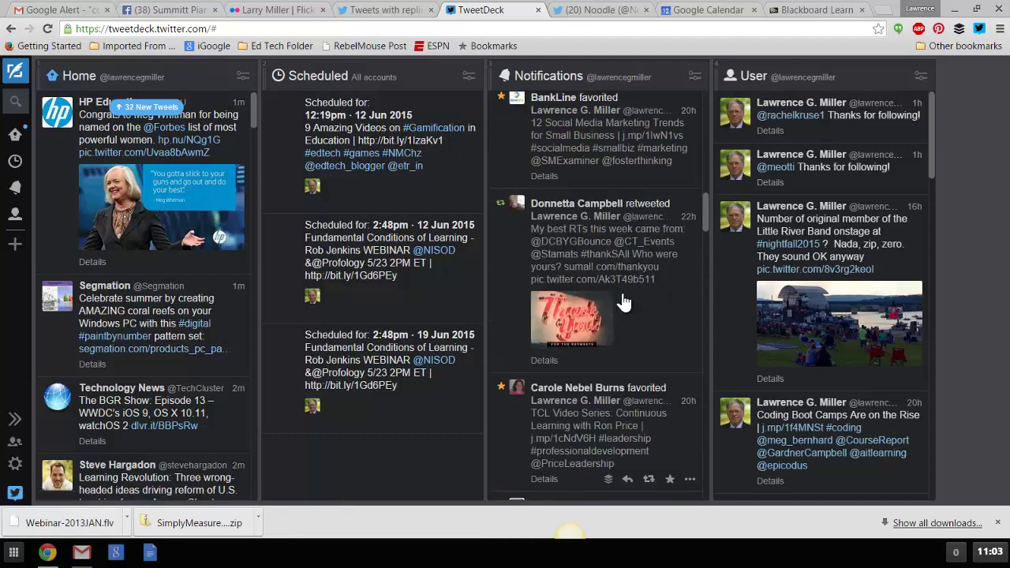
scroll(623, 301, "up", 2)
scroll(624, 301, "up", 2)
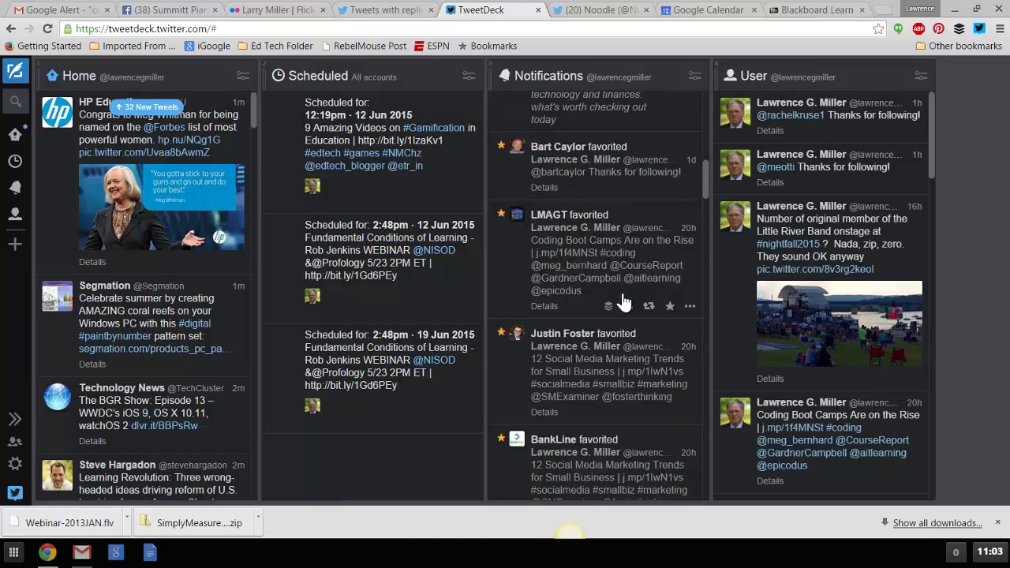
scroll(623, 301, "up", 3)
scroll(624, 301, "up", 8)
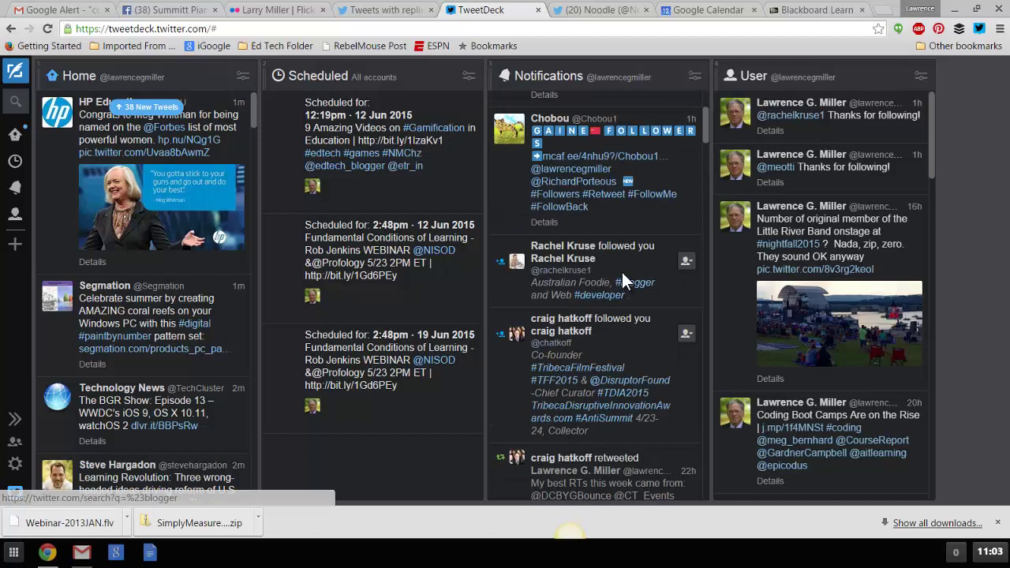
scroll(624, 276, "up", 2)
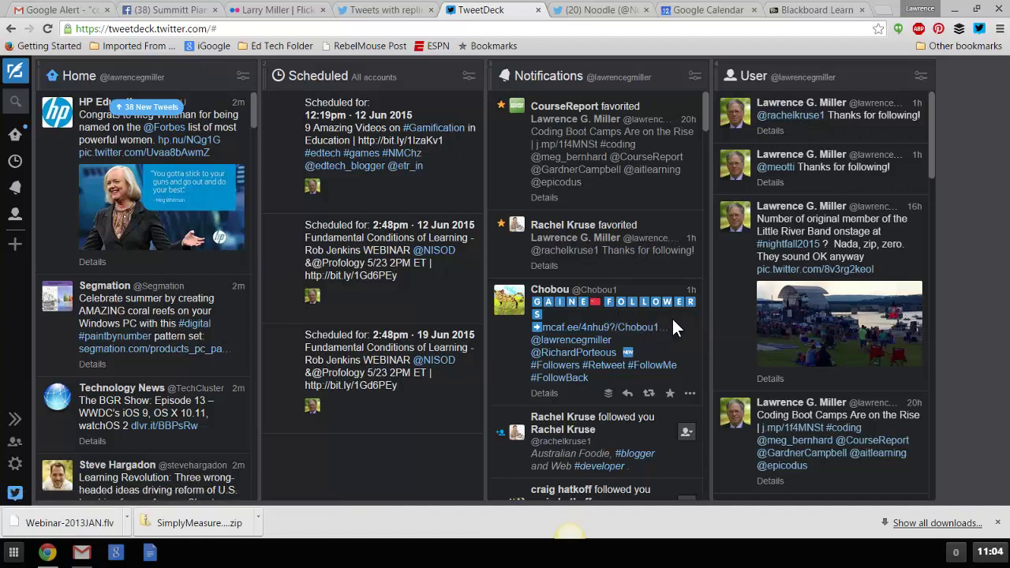
Start a tweet to the new follower advocating for #eddata from the Notifications column, then close the composer without sending
scroll(656, 324, "down", 4)
scroll(657, 345, "down", 4)
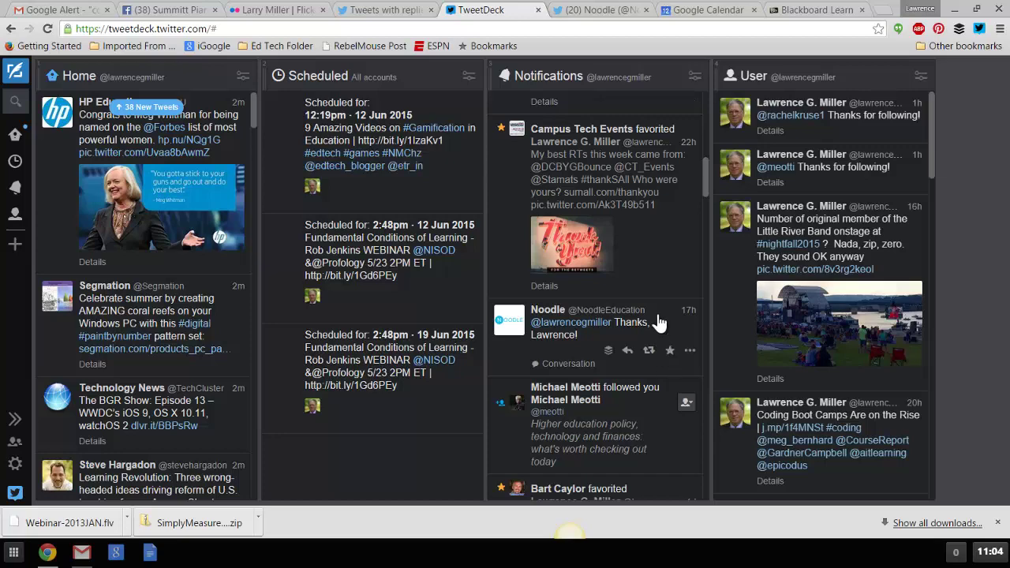
scroll(650, 272, "down", 4)
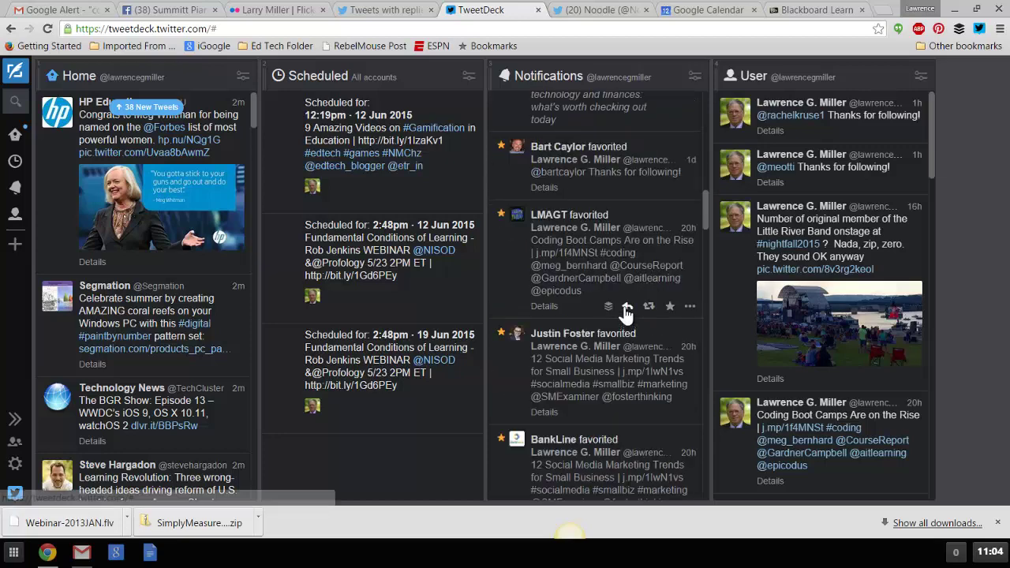
scroll(631, 316, "down", 4)
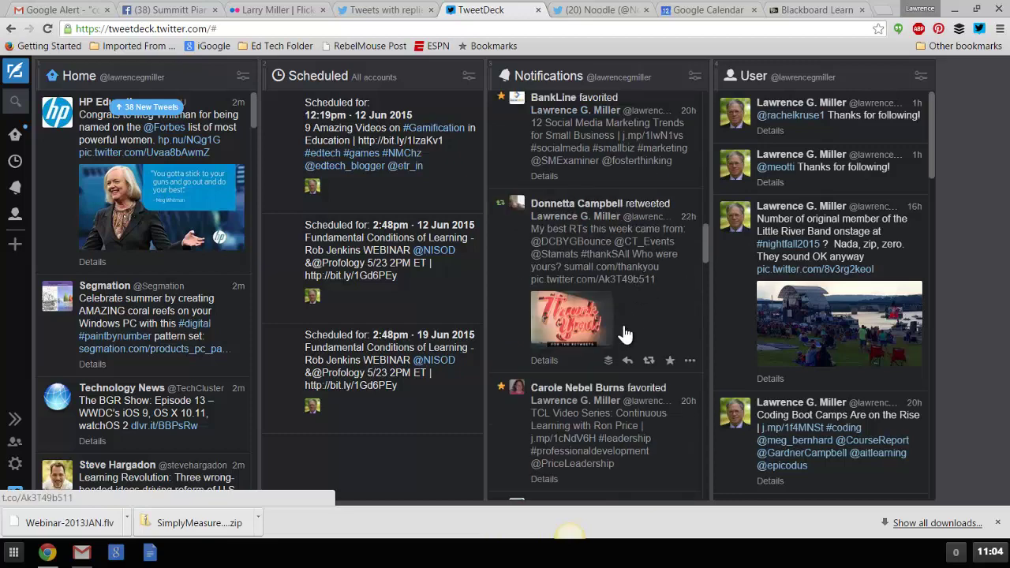
scroll(649, 304, "down", 2)
scroll(647, 324, "down", 2)
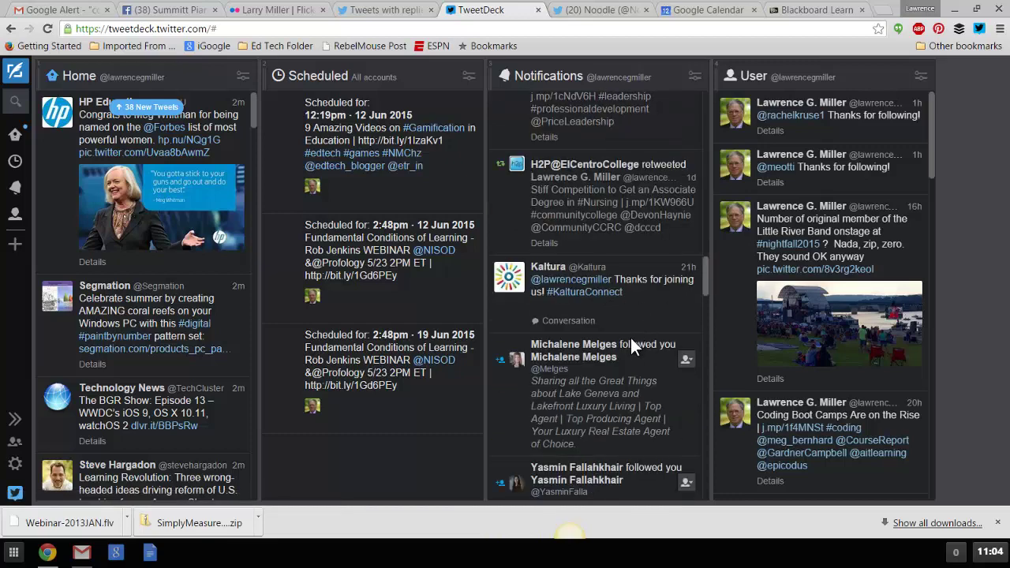
scroll(620, 338, "down", 2)
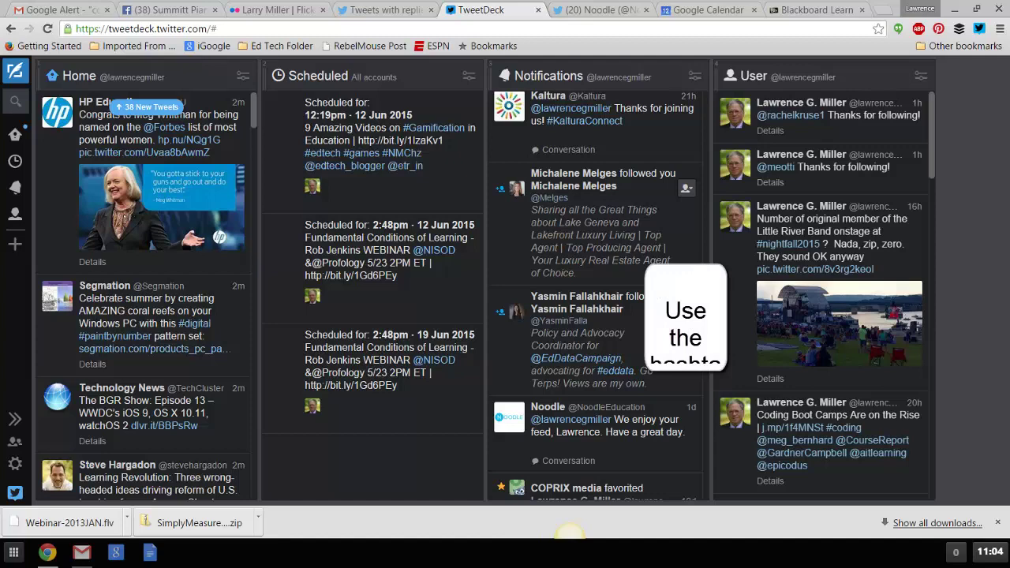
left_click(686, 311)
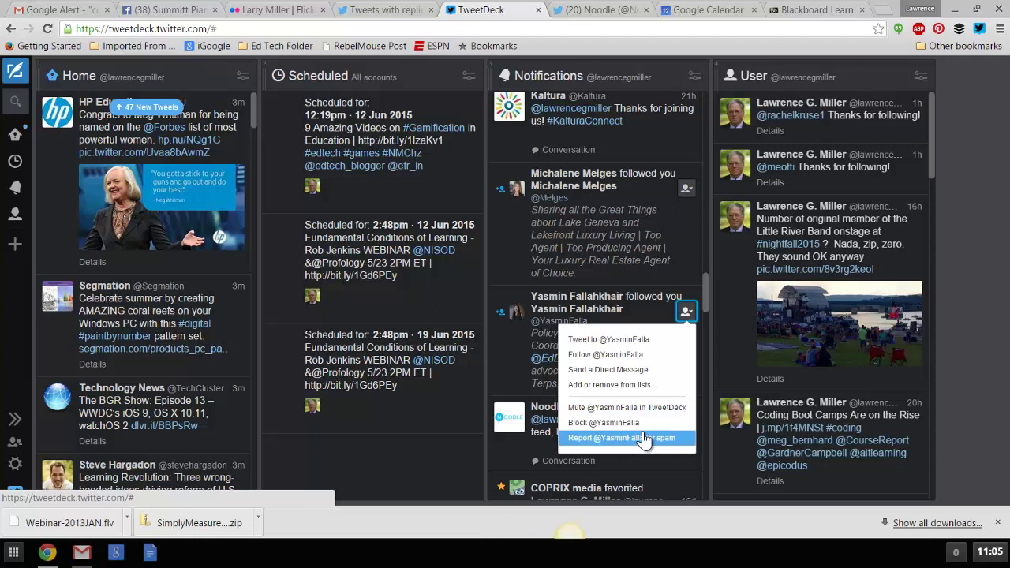
left_click(615, 341)
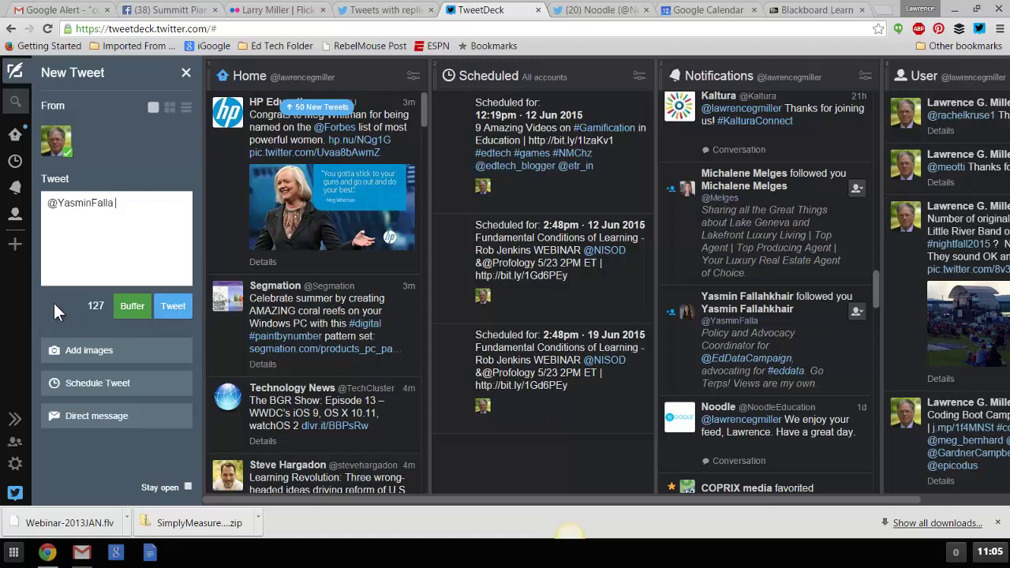
left_click(15, 74)
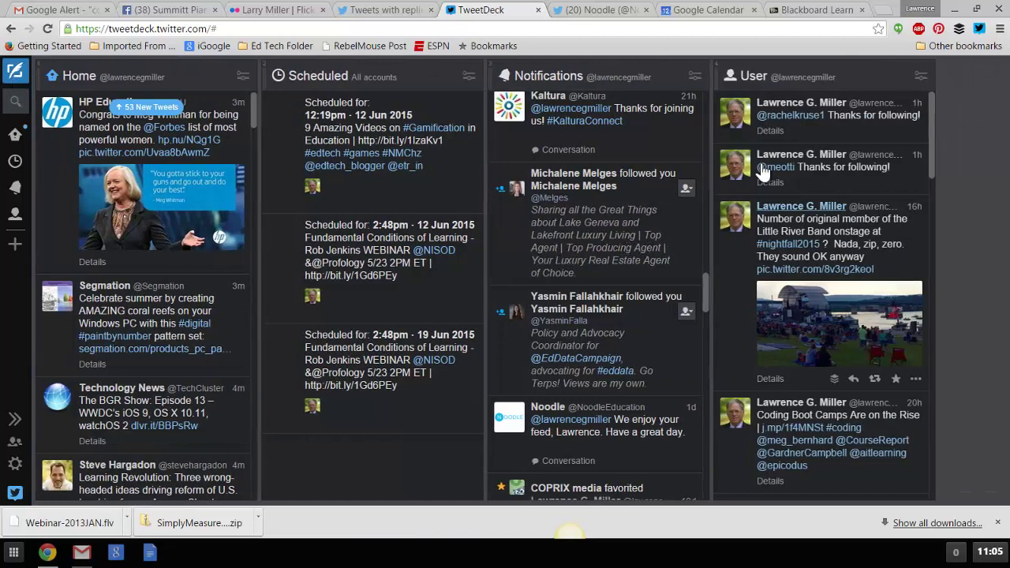
Look through the account's own tweets and thank-you replies in the User column, then return to the newest tweet
mouse_move(794, 324)
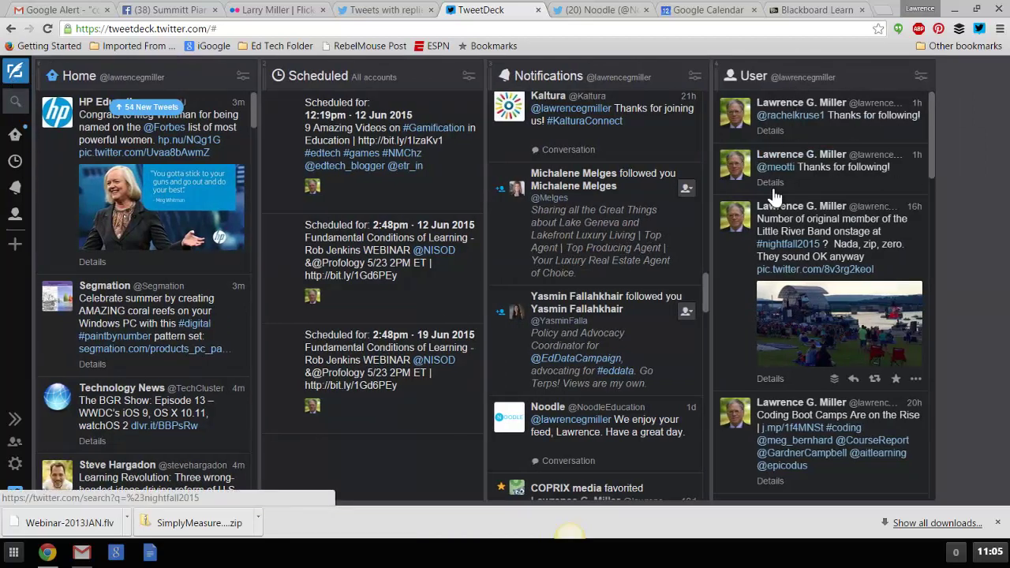
scroll(775, 197, "down", 5)
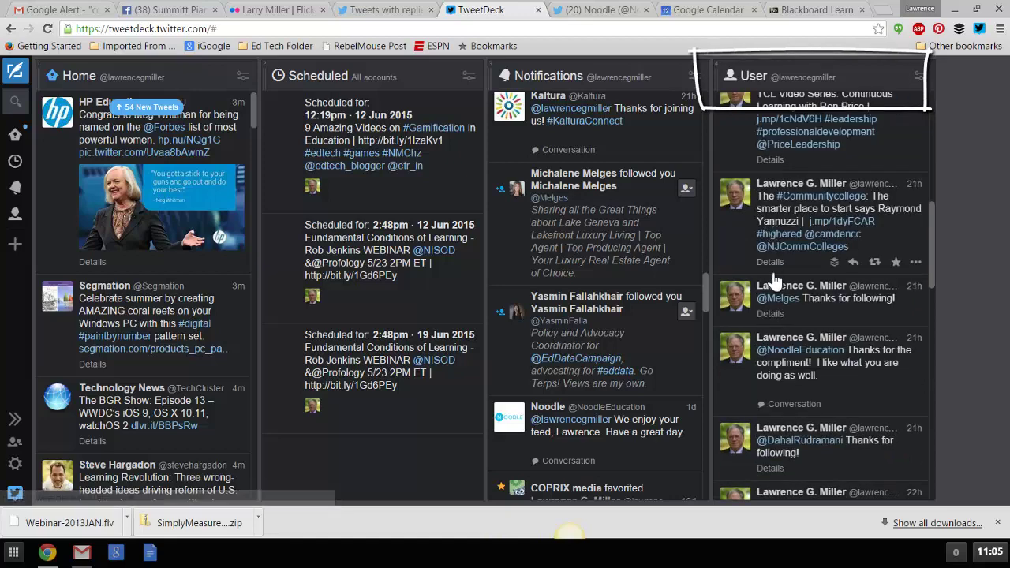
scroll(771, 268, "down", 4)
scroll(768, 278, "up", 8)
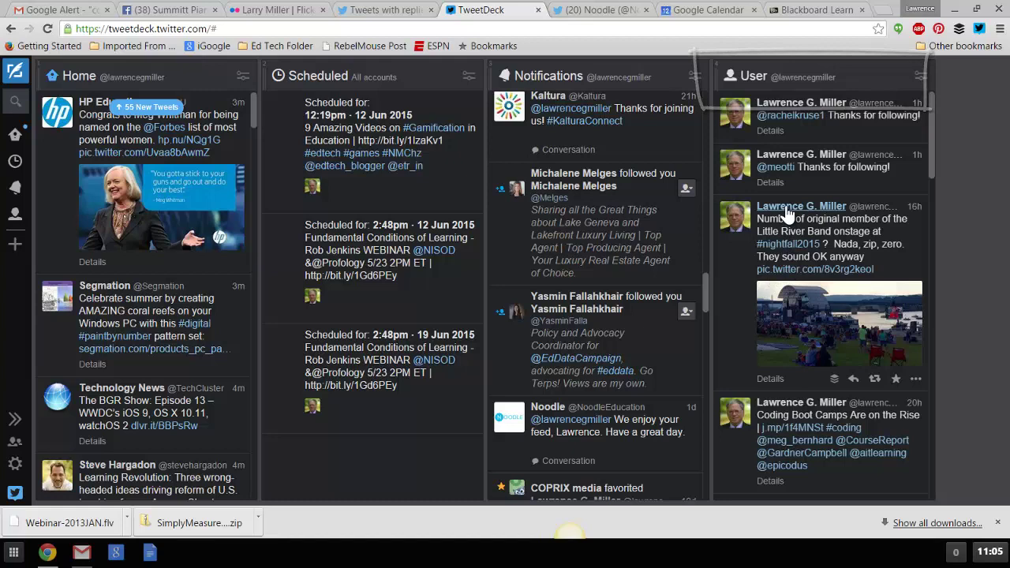
scroll(797, 300, "down", 4)
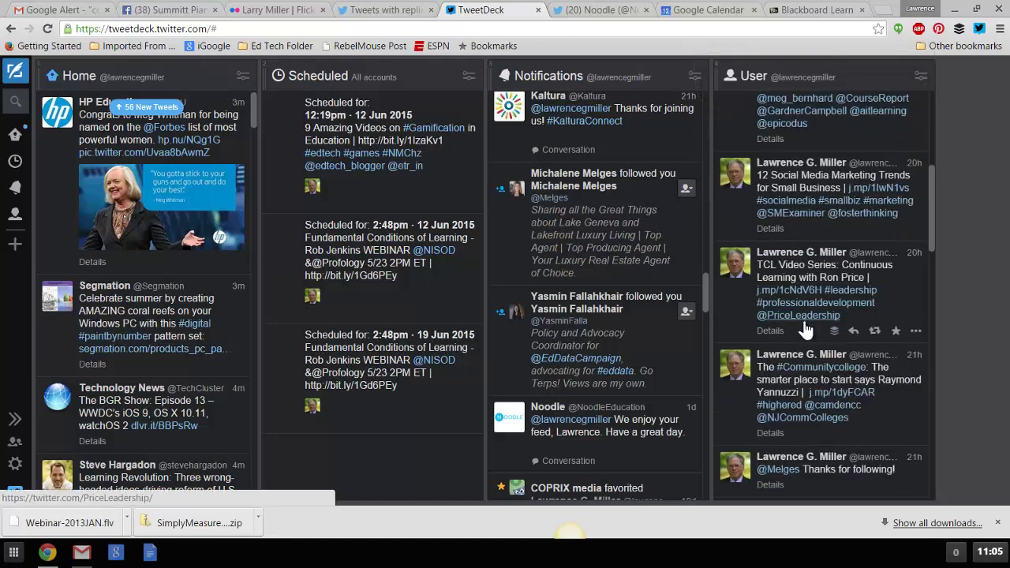
scroll(801, 316, "up", 5)
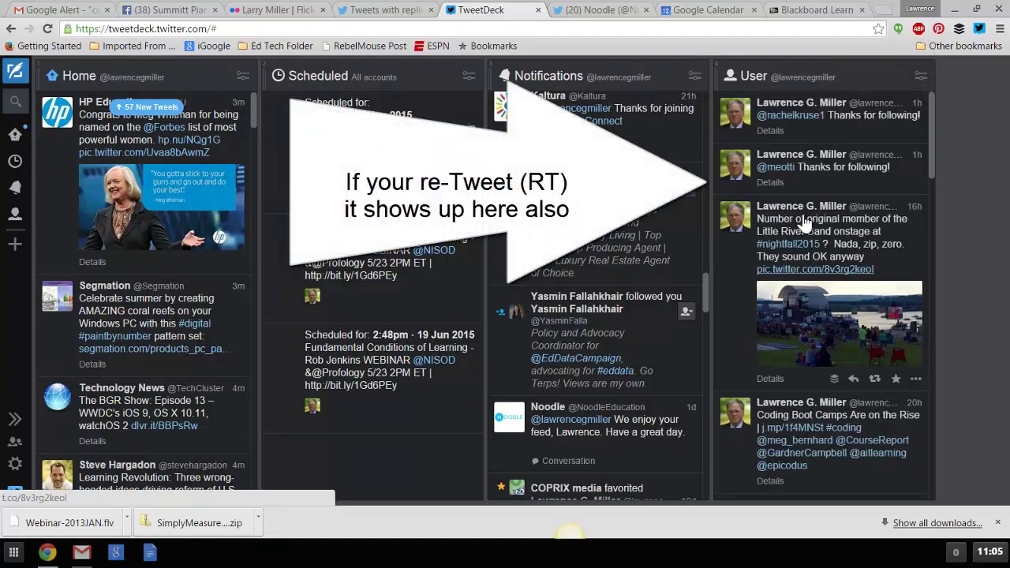
scroll(809, 217, "down", 5)
scroll(809, 217, "down", 10)
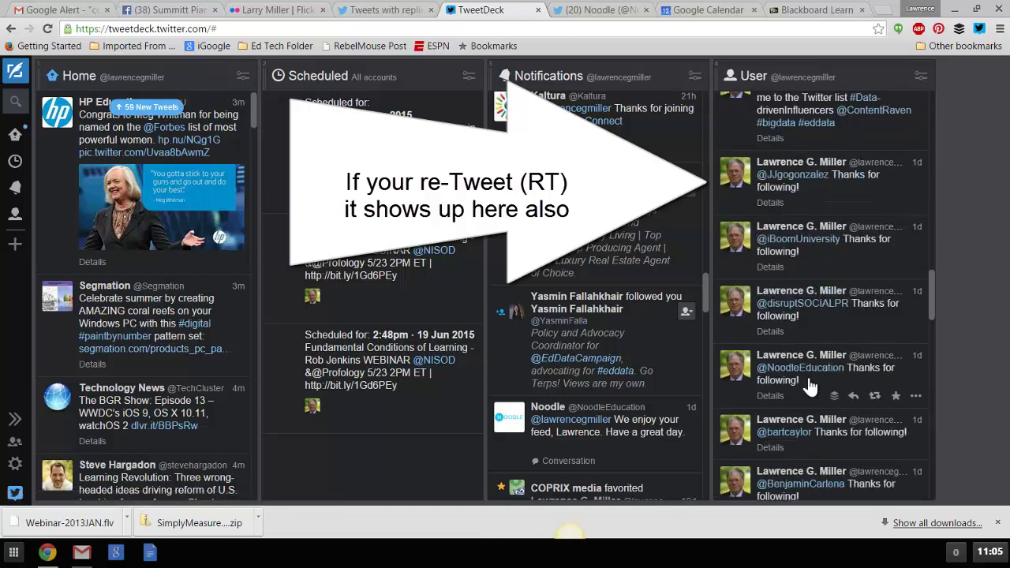
scroll(817, 296, "down", 3)
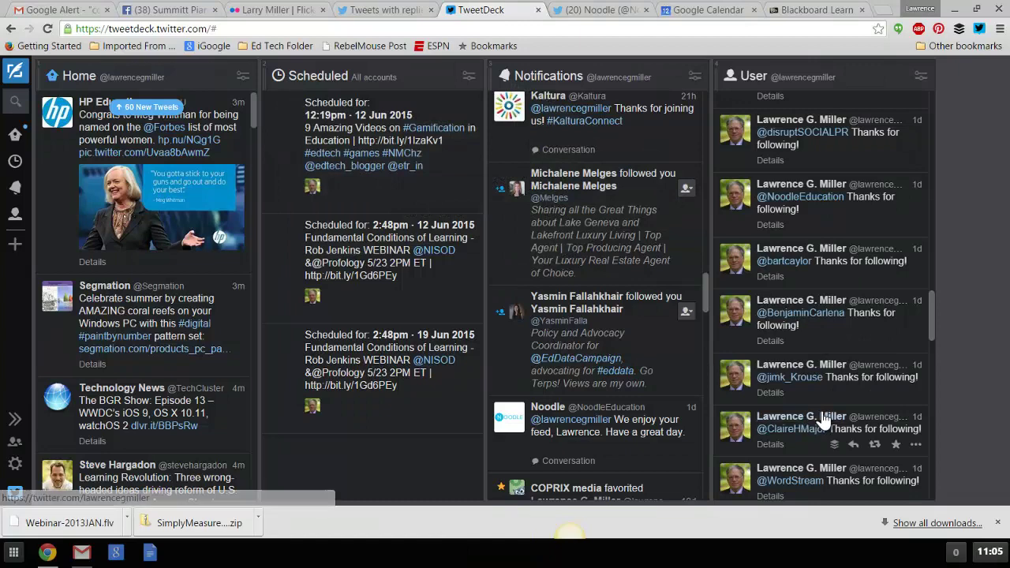
scroll(854, 419, "up", 10)
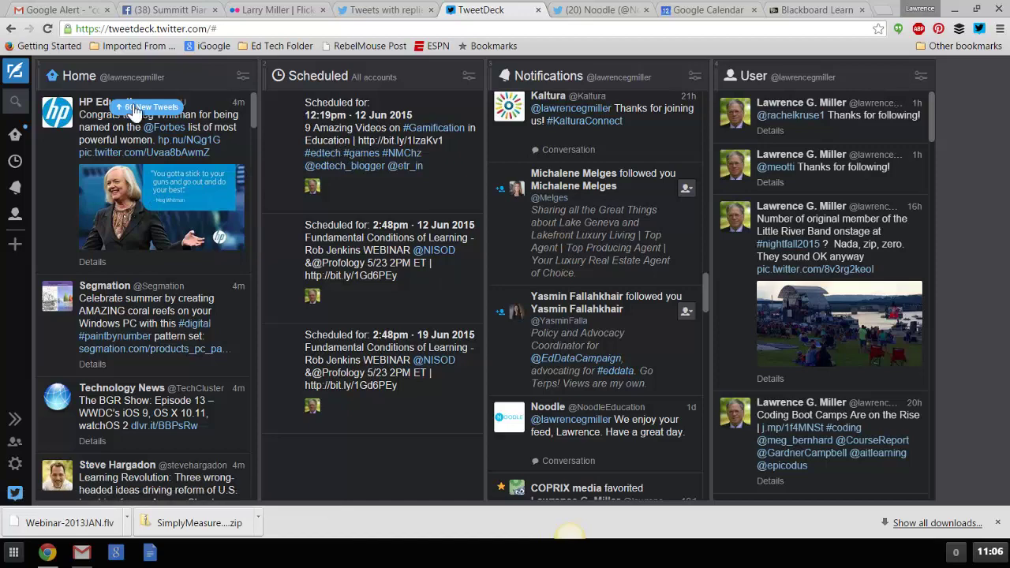
Start a new tweet with the copied headline "Agreement with Sinclair gives Miami drone access" and insert "CC (OH)" after "Sinclair"
left_click(16, 73)
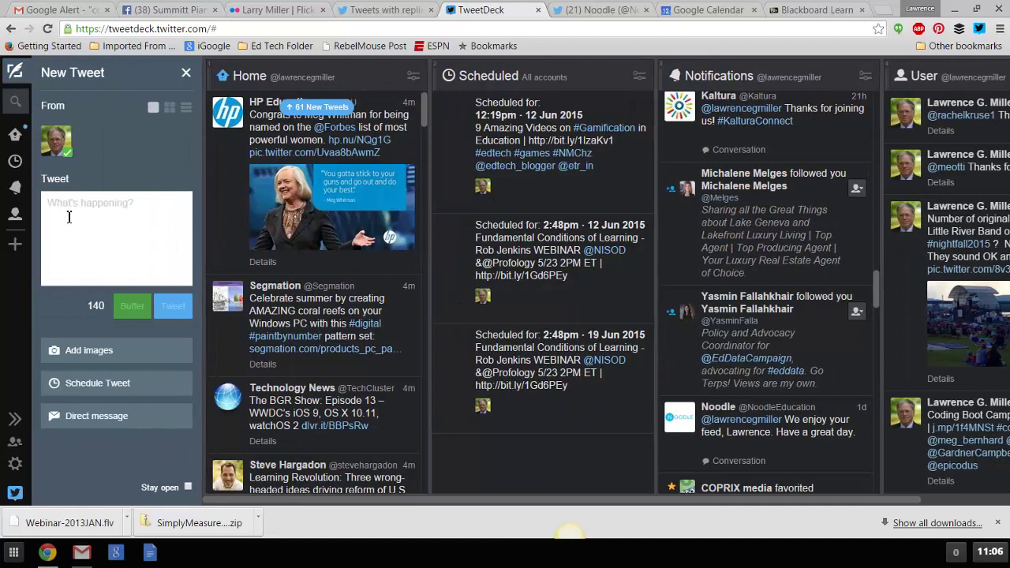
right_click(67, 211)
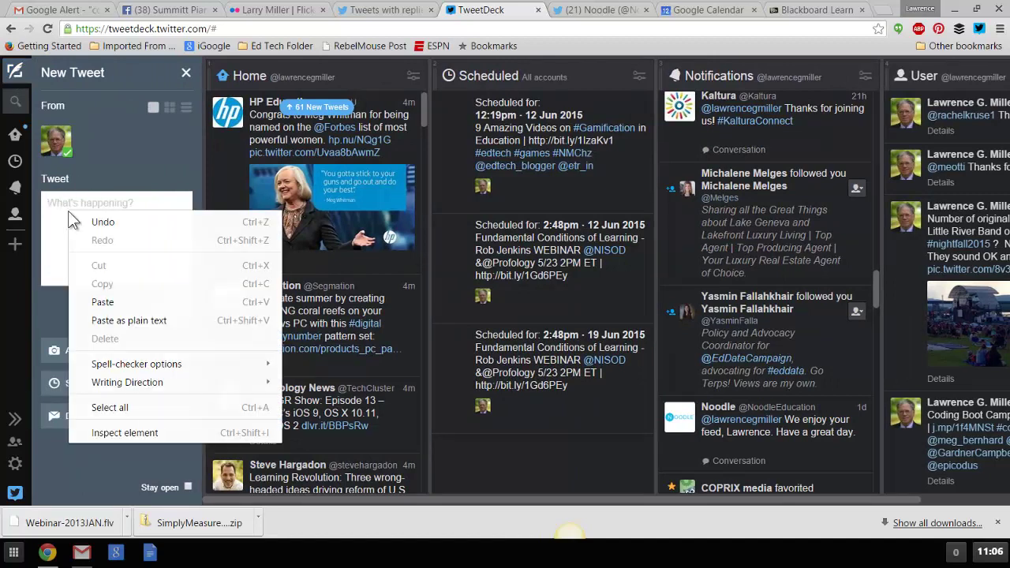
left_click(102, 301)
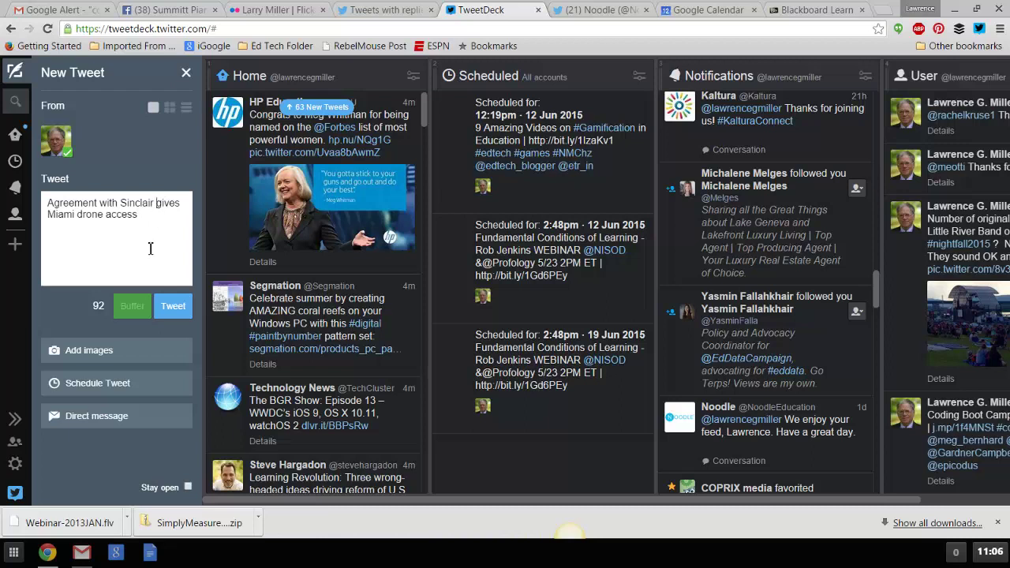
type("CC (OH)")
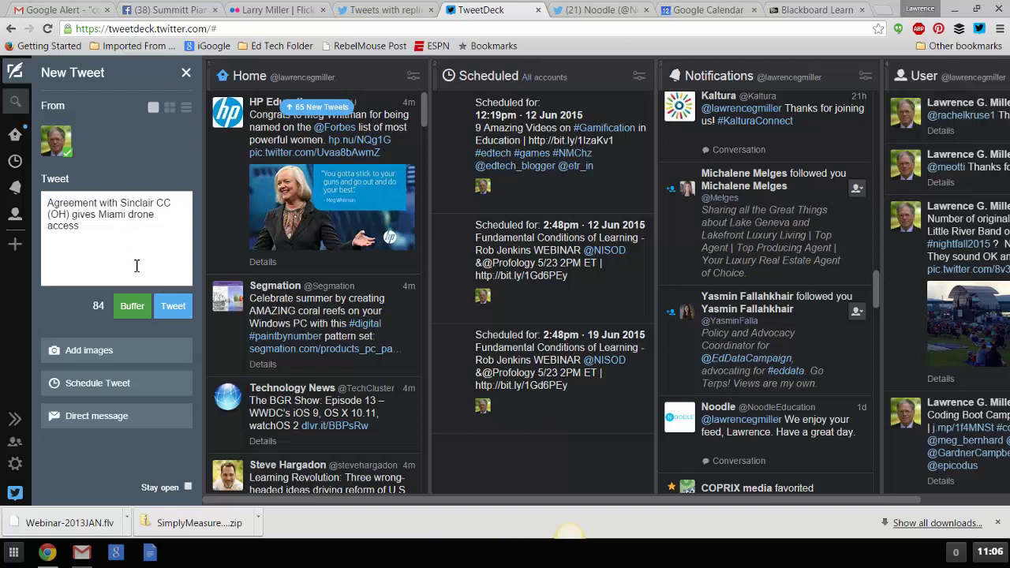
Insert "U" after "Miami" in the tweet's headline and add a "|" separator after "access"
type("U")
type("|")
Switch to the Journal-News article about the Miami drone agreement and copy its web address
mouse_move(48, 552)
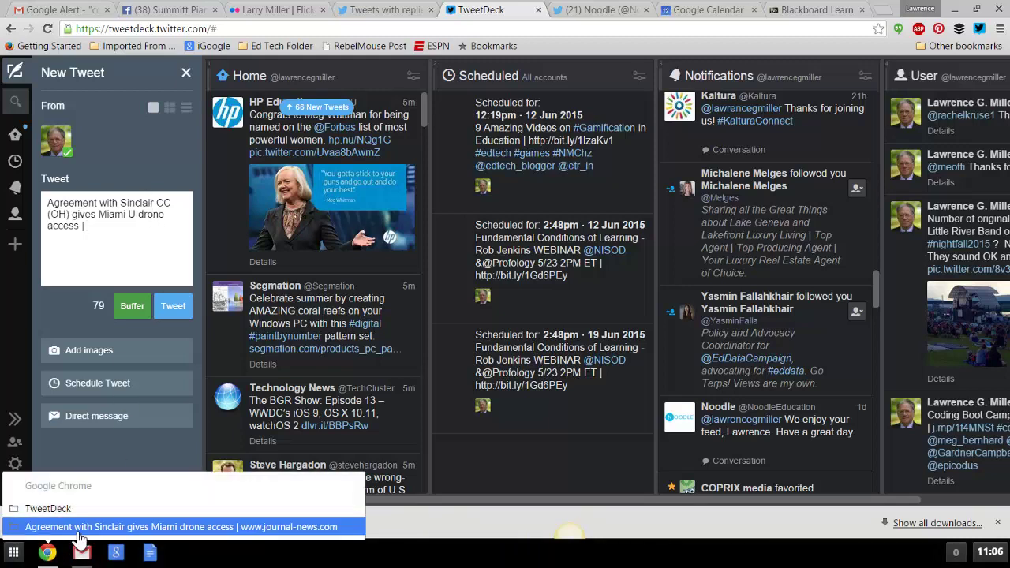
left_click(79, 532)
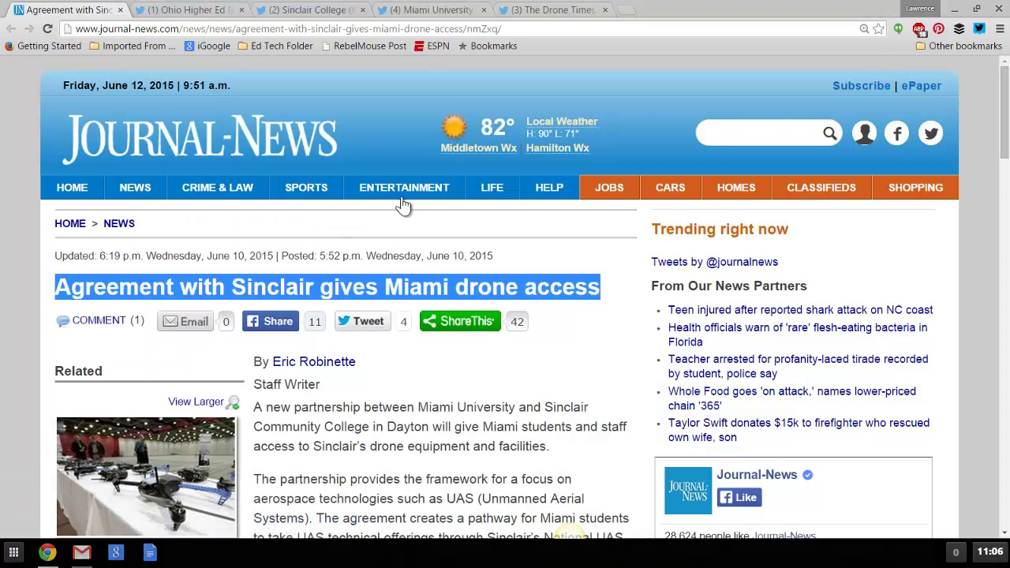
left_click(258, 30)
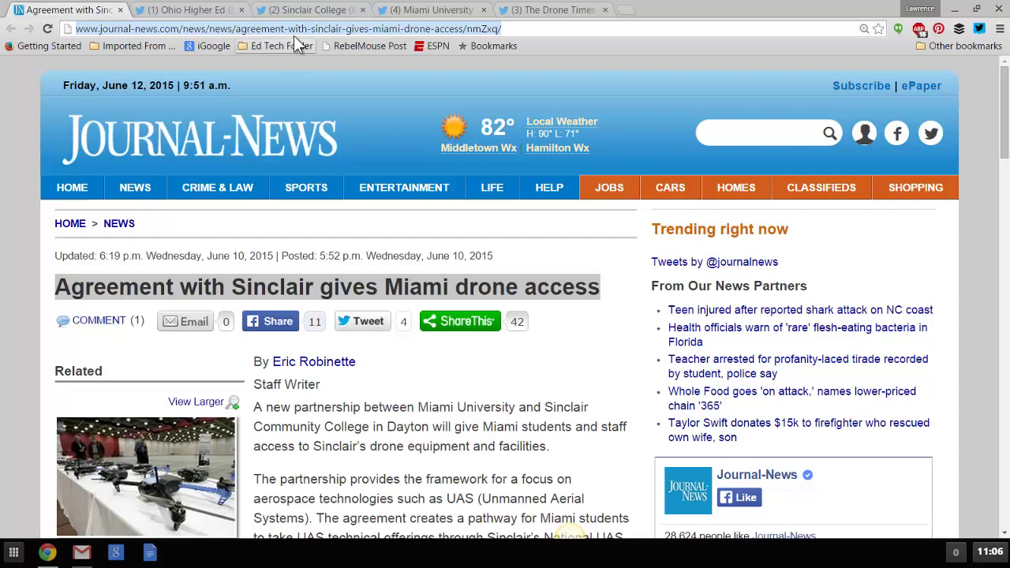
right_click(291, 29)
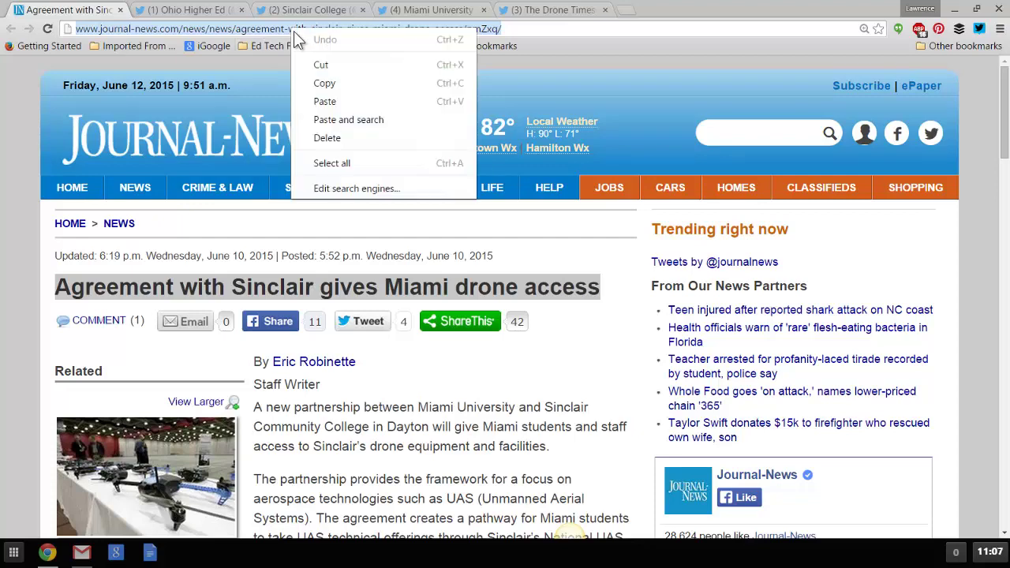
left_click(345, 80)
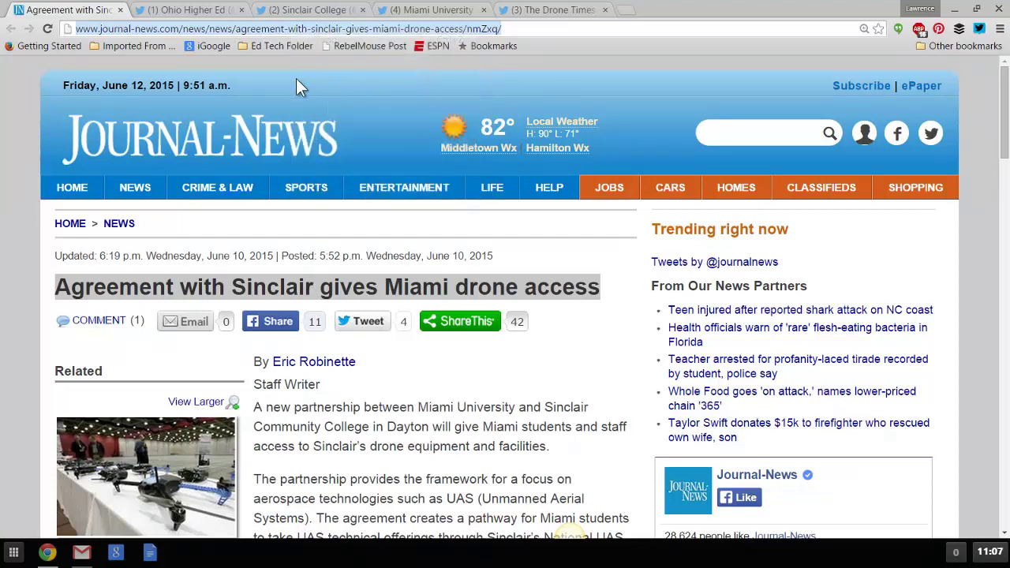
Return to TweetDeck and paste the article's link after the "|" separator in the draft tweet
left_click(49, 554)
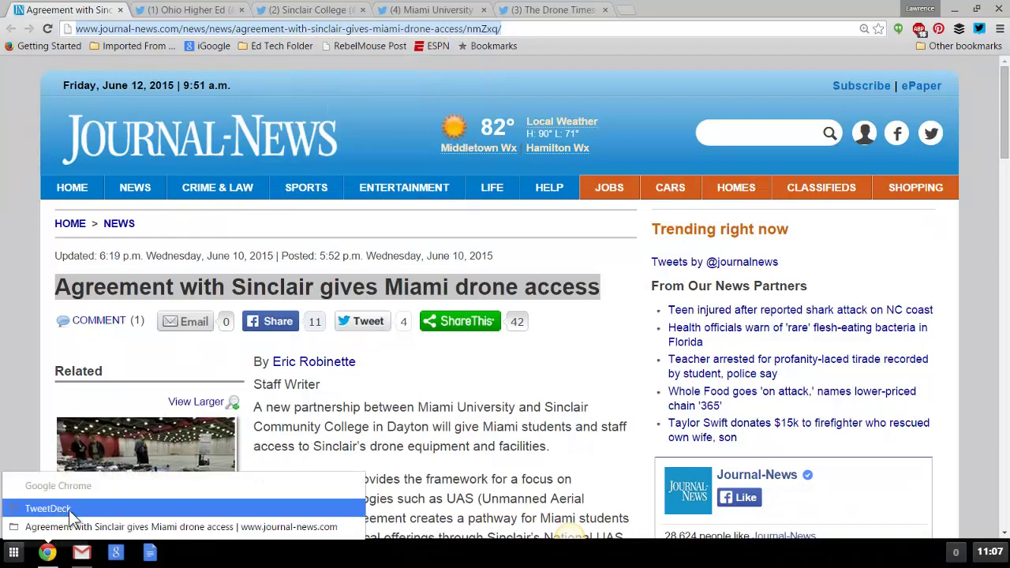
left_click(90, 514)
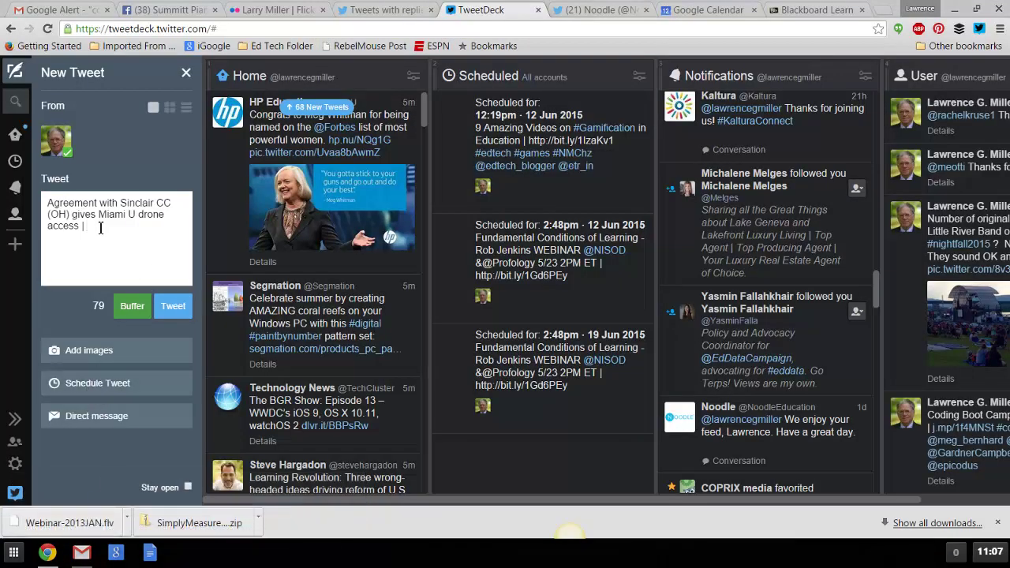
right_click(95, 227)
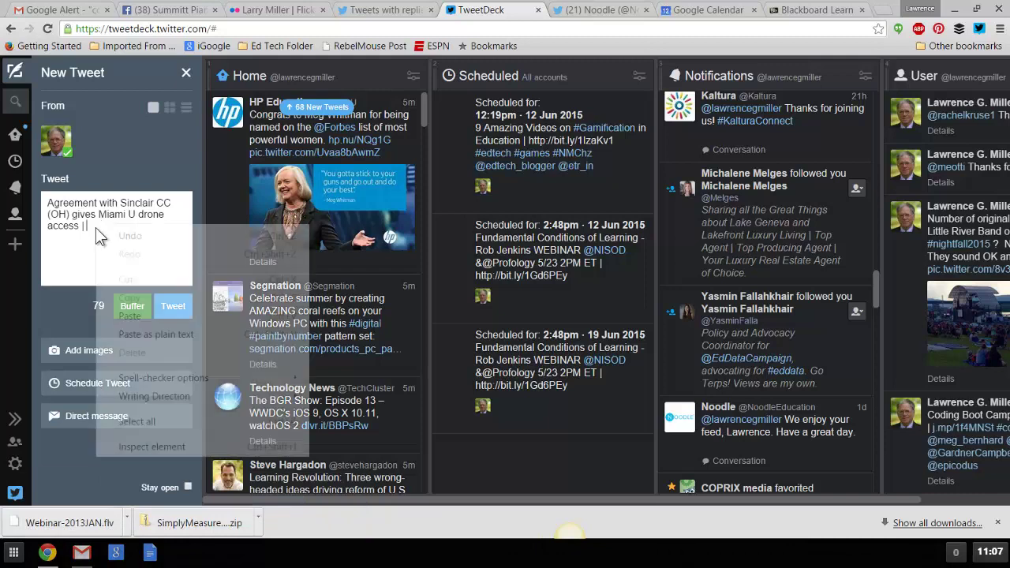
left_click(130, 317)
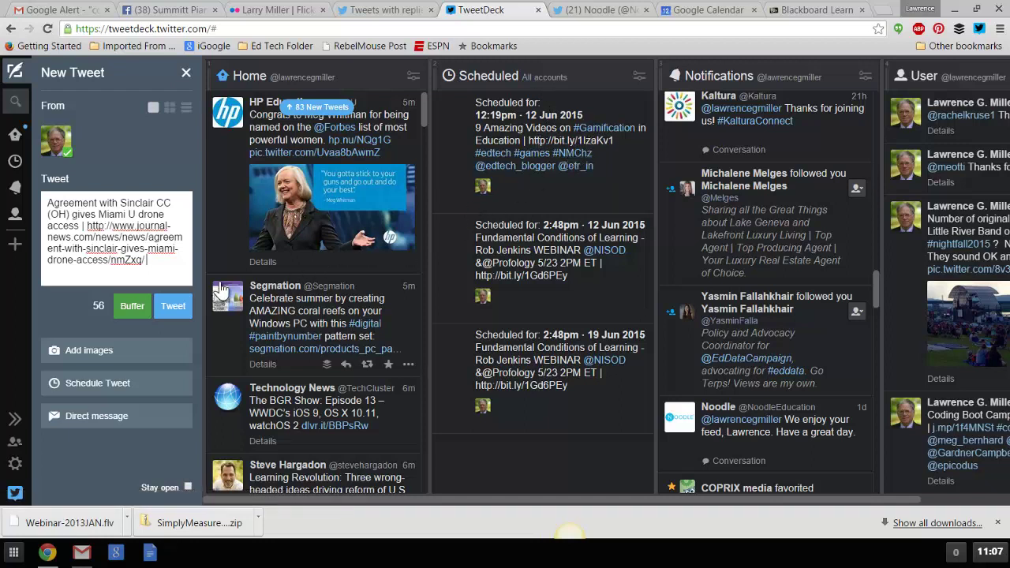
Turn the word "drone" in the tweet into the hashtag "#drone" and dismiss the hashtag suggestions
left_click(161, 264)
type("#")
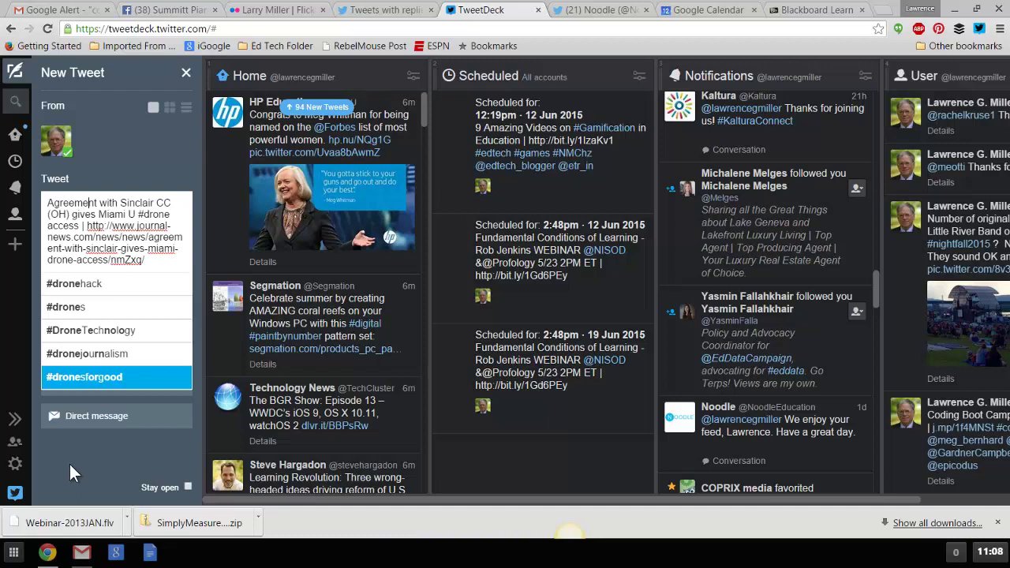
left_click(49, 473)
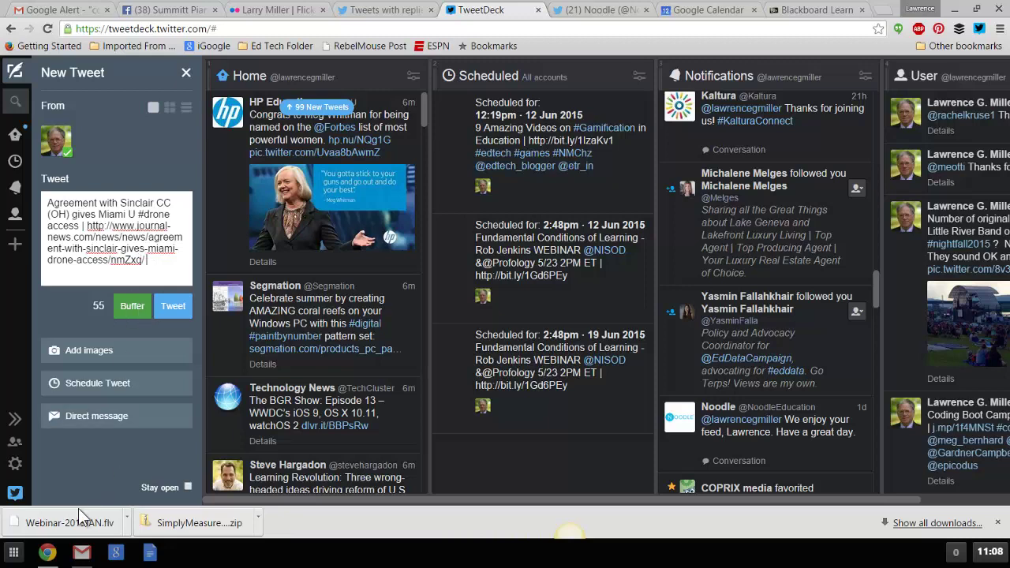
left_click(48, 552)
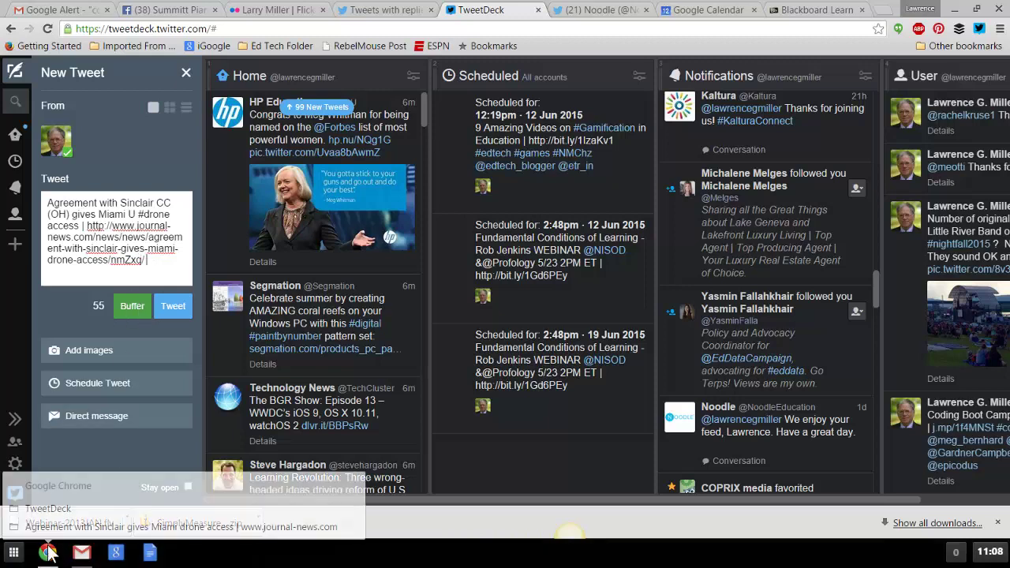
left_click(79, 523)
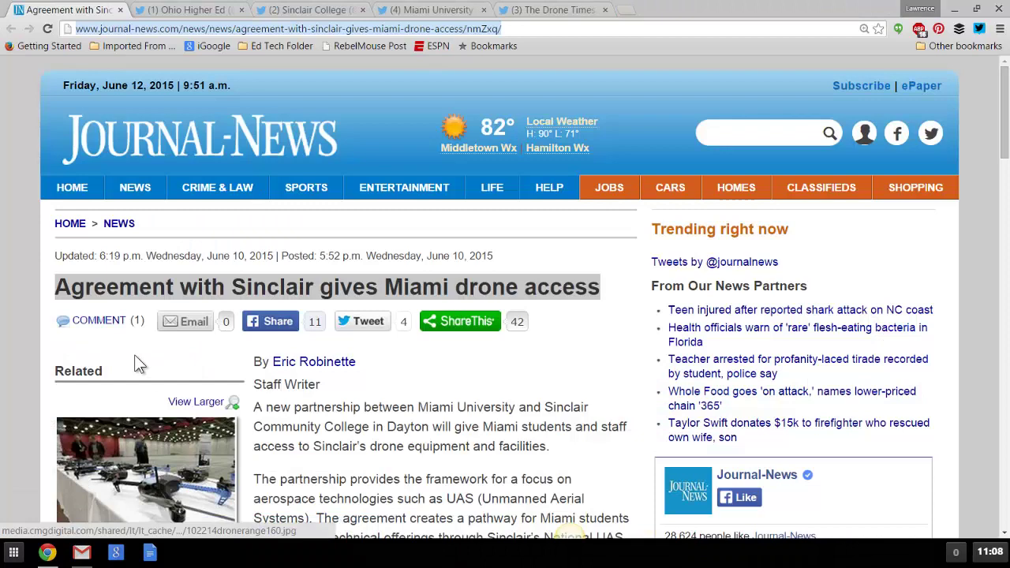
mouse_move(292, 19)
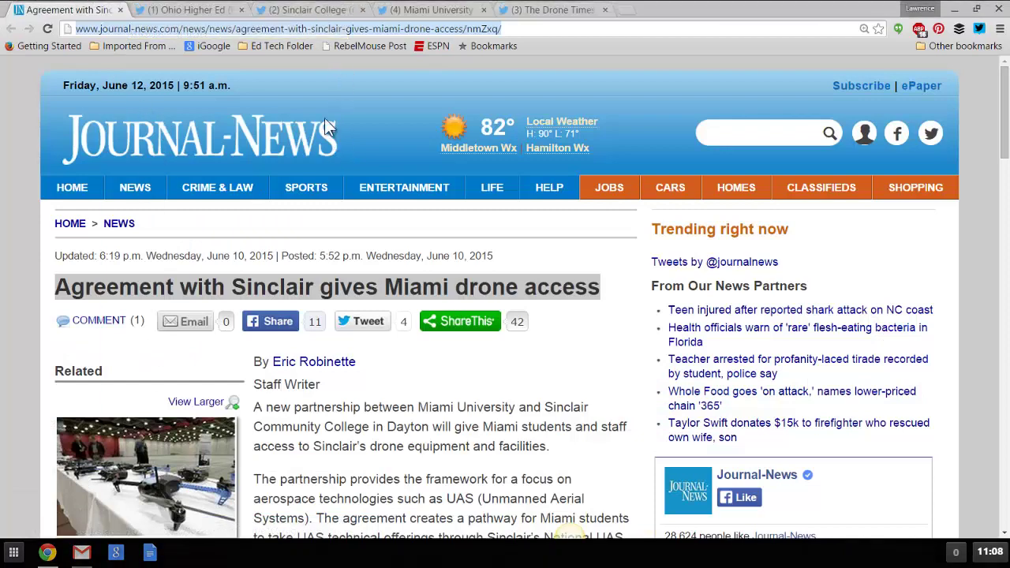
left_click(317, 14)
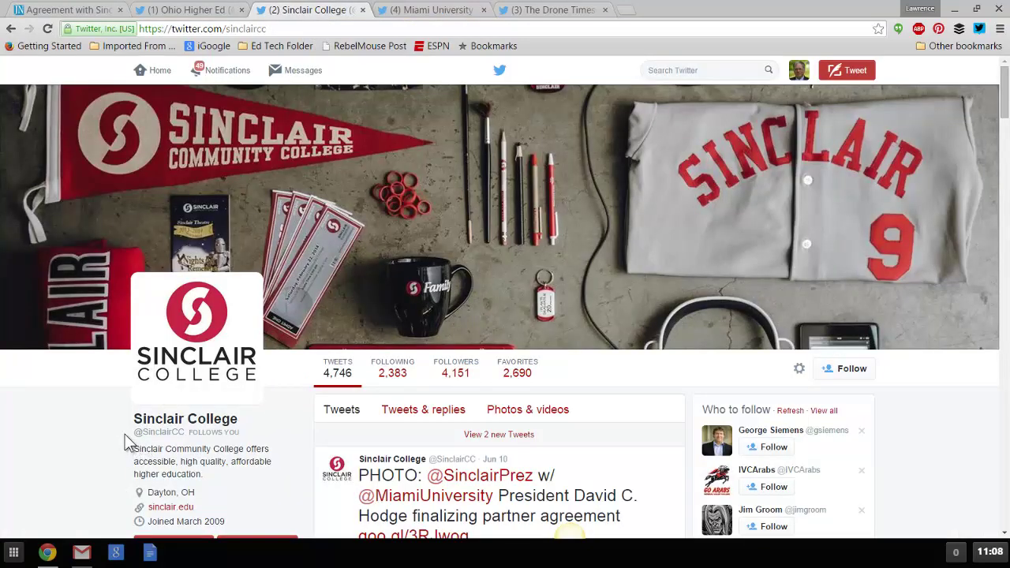
left_click_drag(131, 433, 194, 432)
left_click_drag(181, 441, 187, 436)
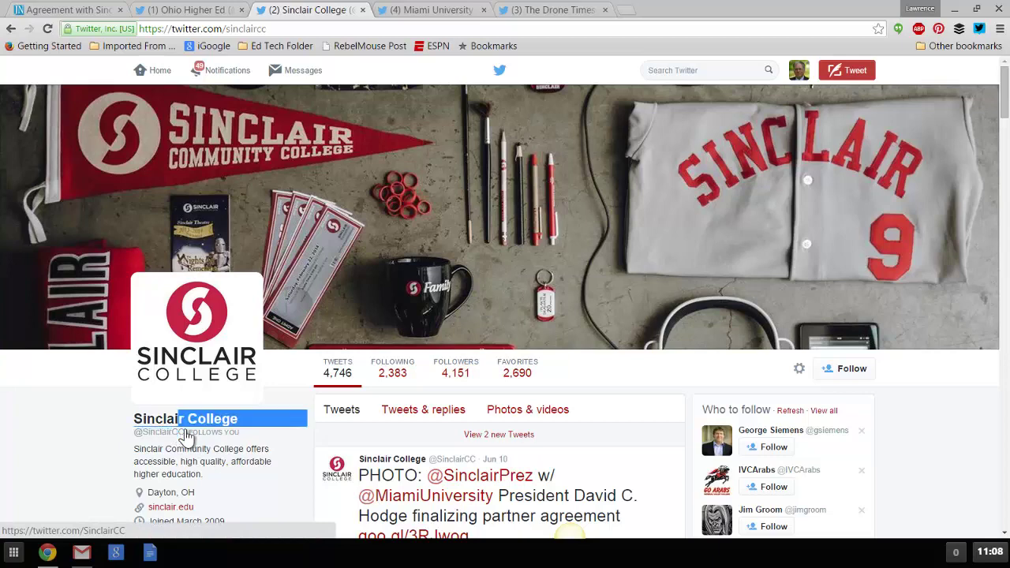
double_click(183, 434)
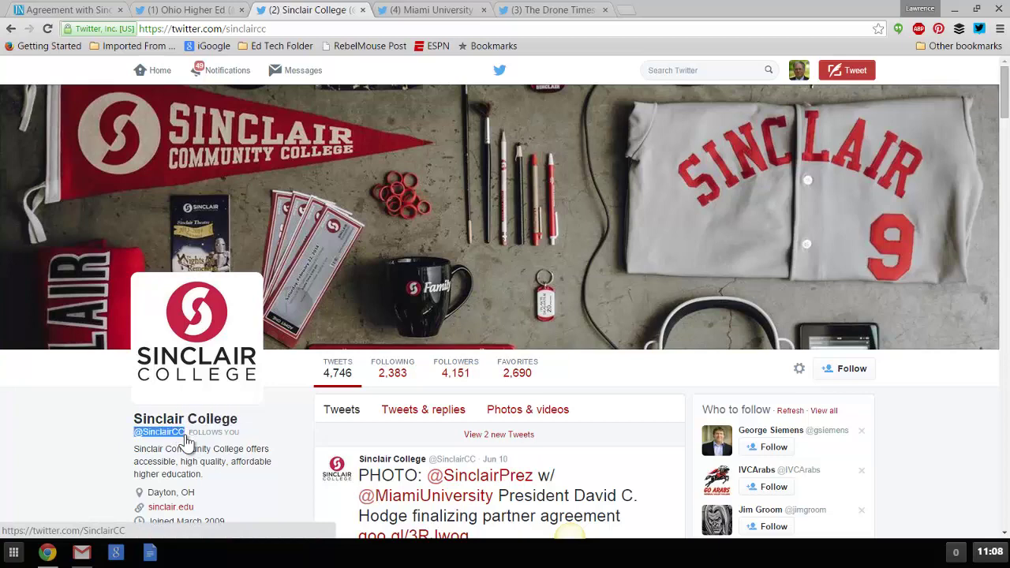
right_click(164, 431)
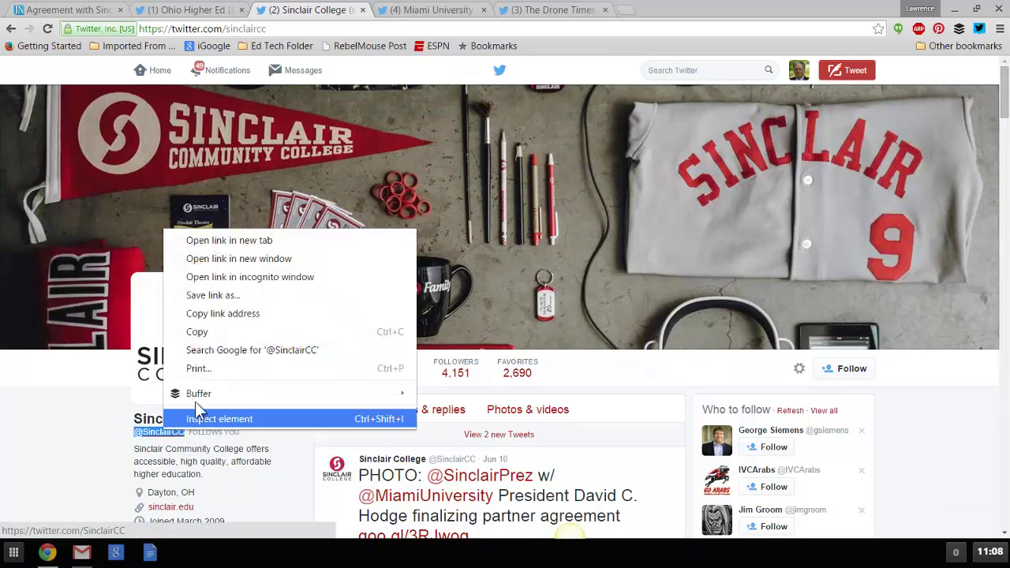
left_click(227, 336)
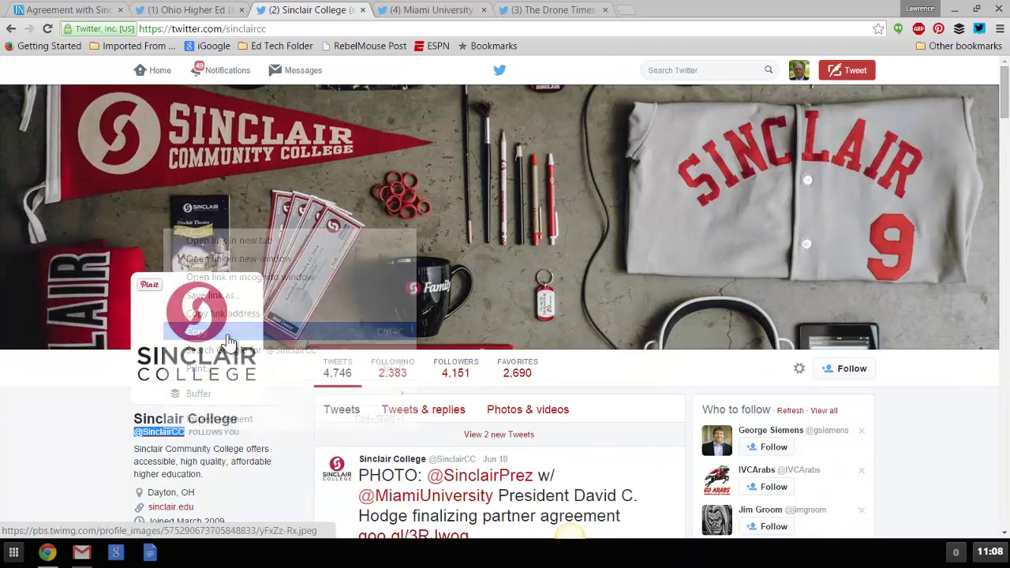
left_click(49, 553)
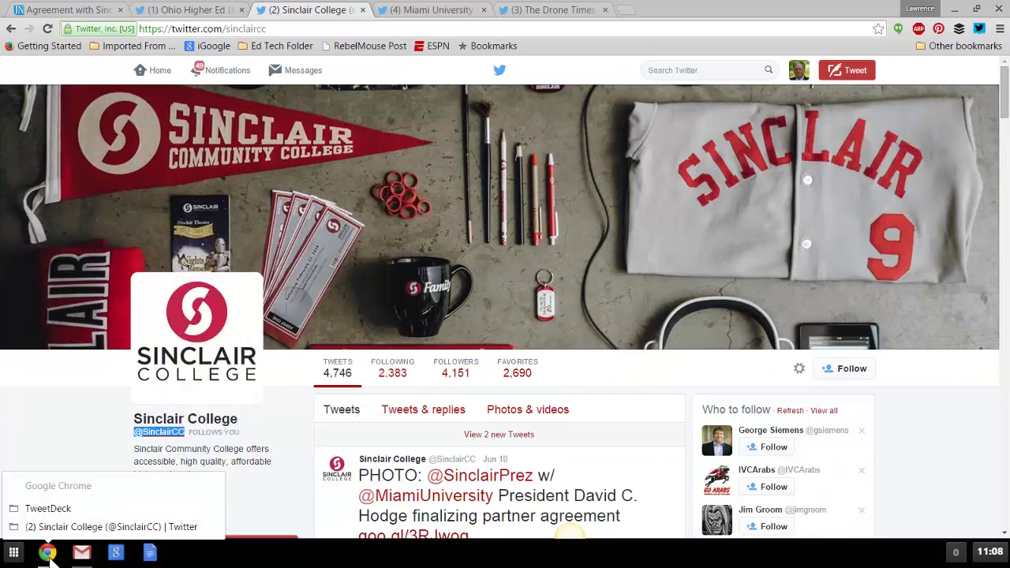
left_click(65, 513)
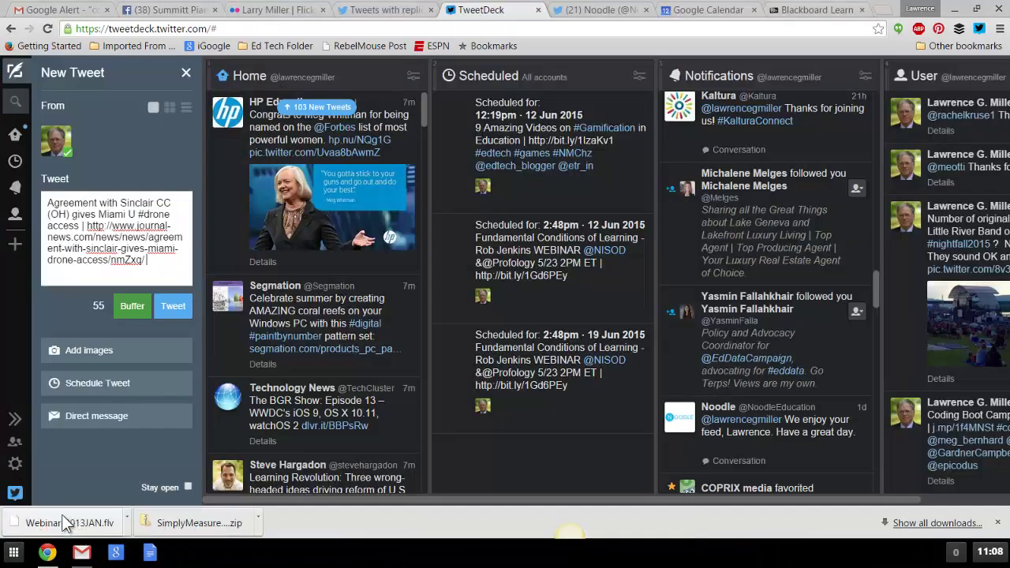
left_click(157, 265)
right_click(153, 262)
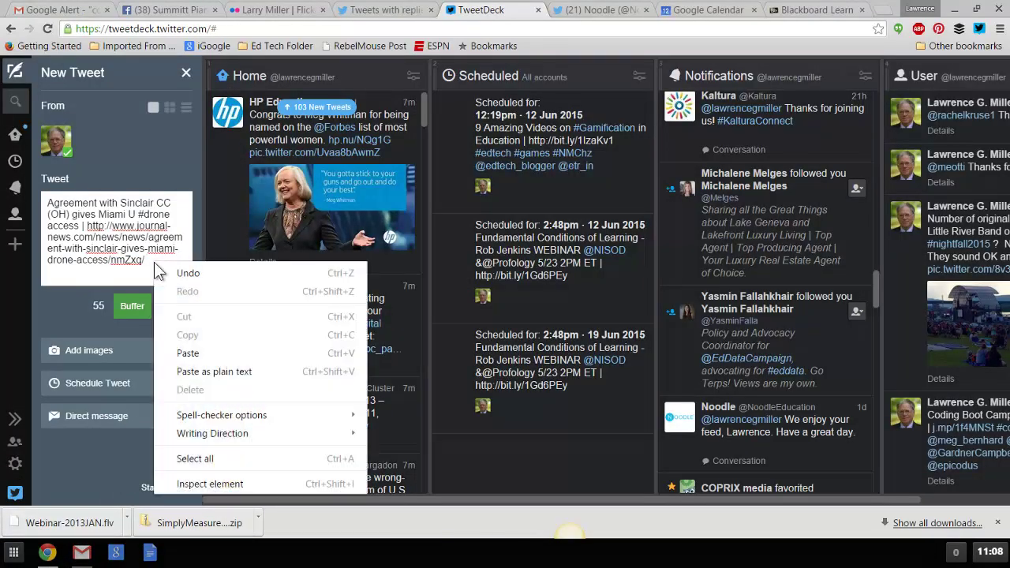
left_click(195, 353)
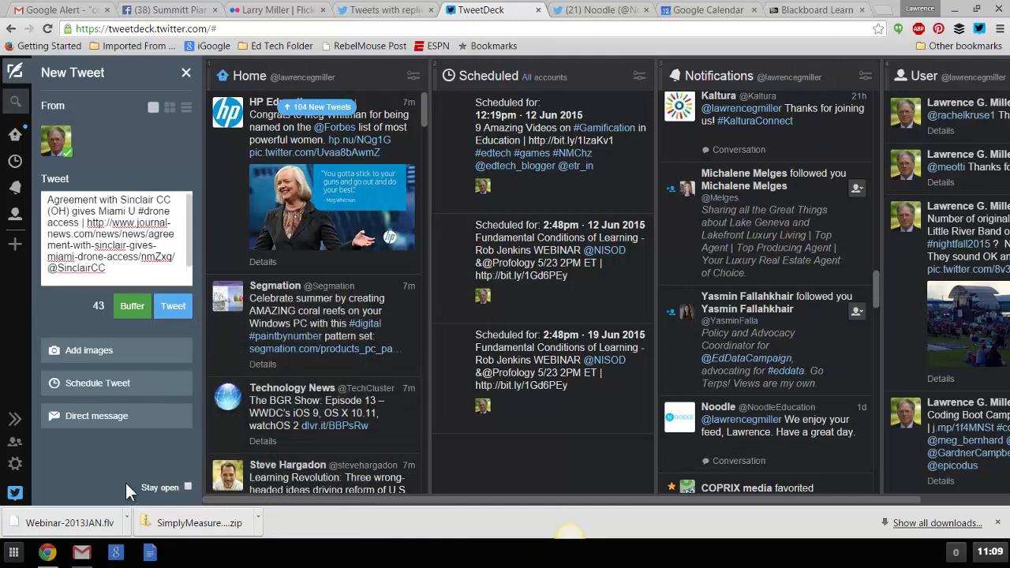
mouse_move(49, 554)
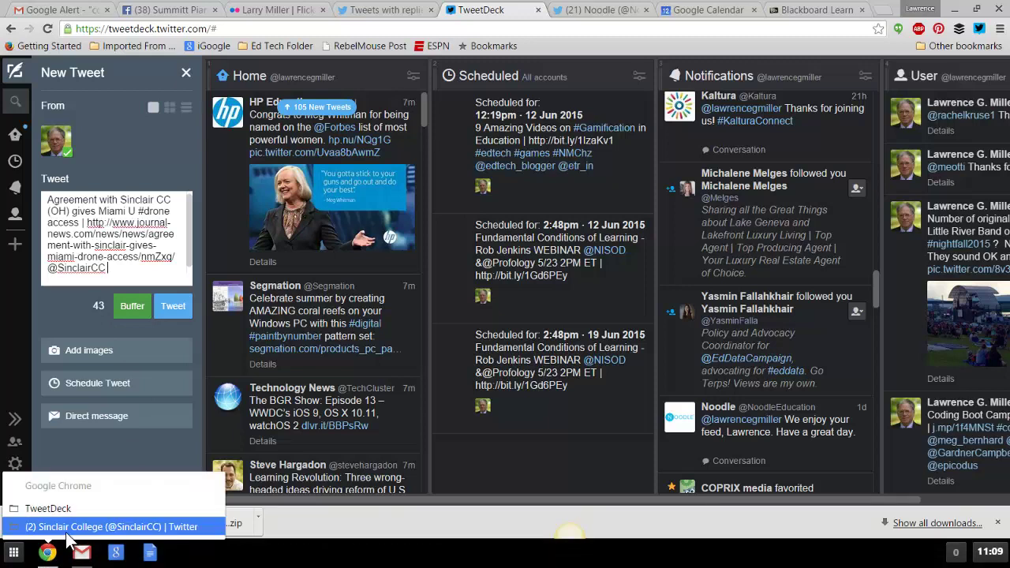
left_click(69, 527)
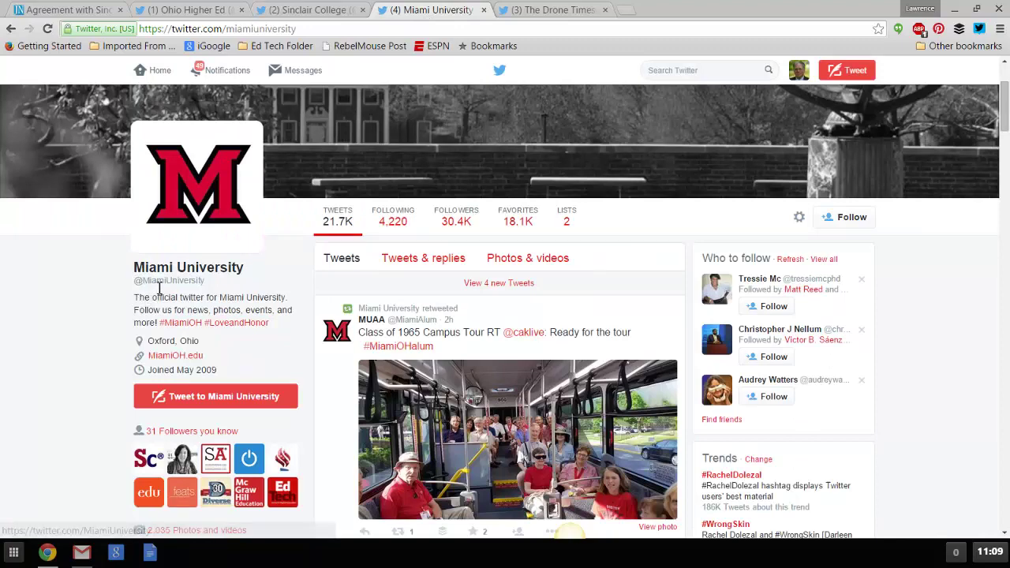
left_click_drag(134, 281, 214, 289)
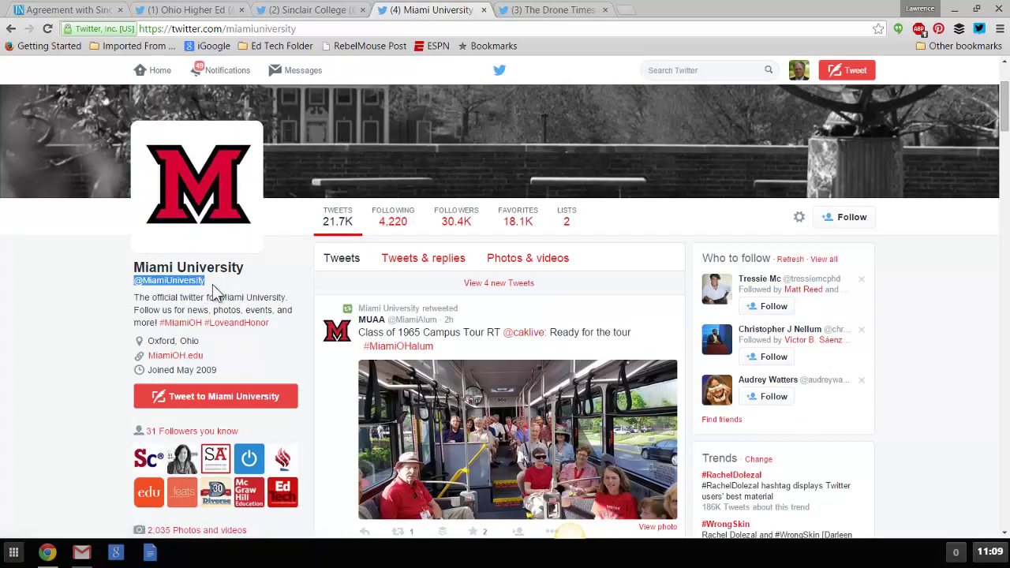
right_click(185, 281)
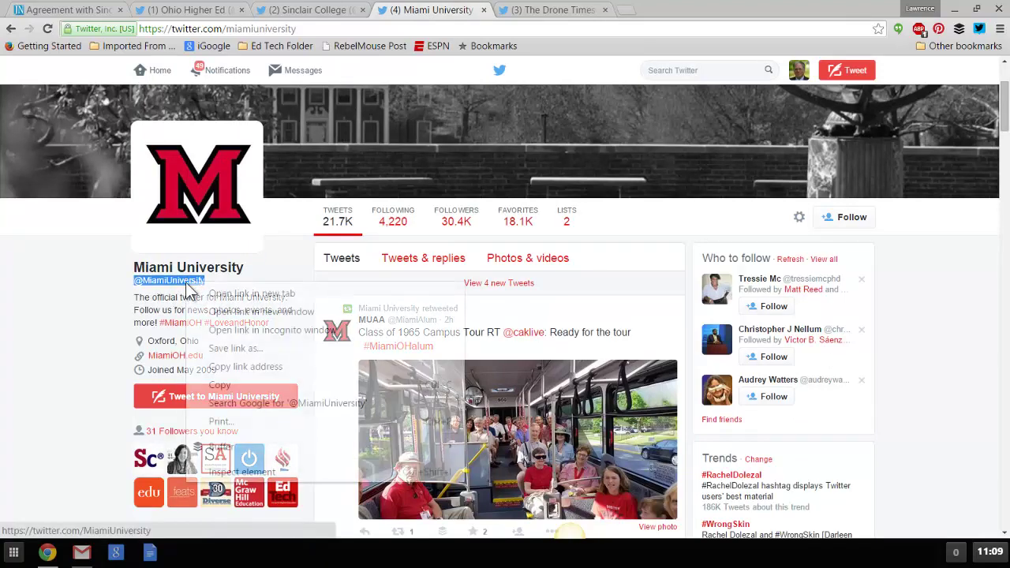
left_click(225, 386)
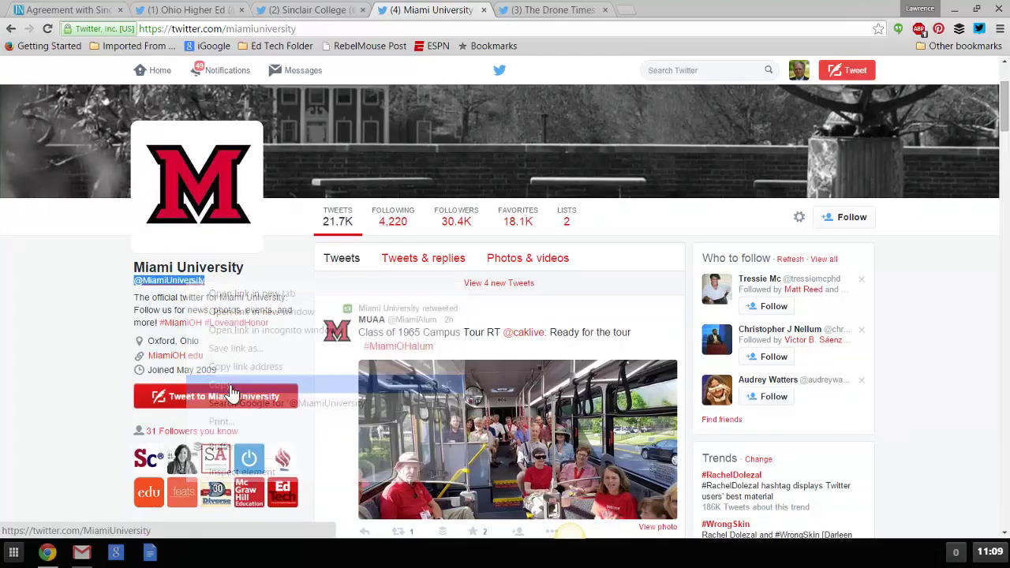
left_click(47, 552)
left_click(69, 513)
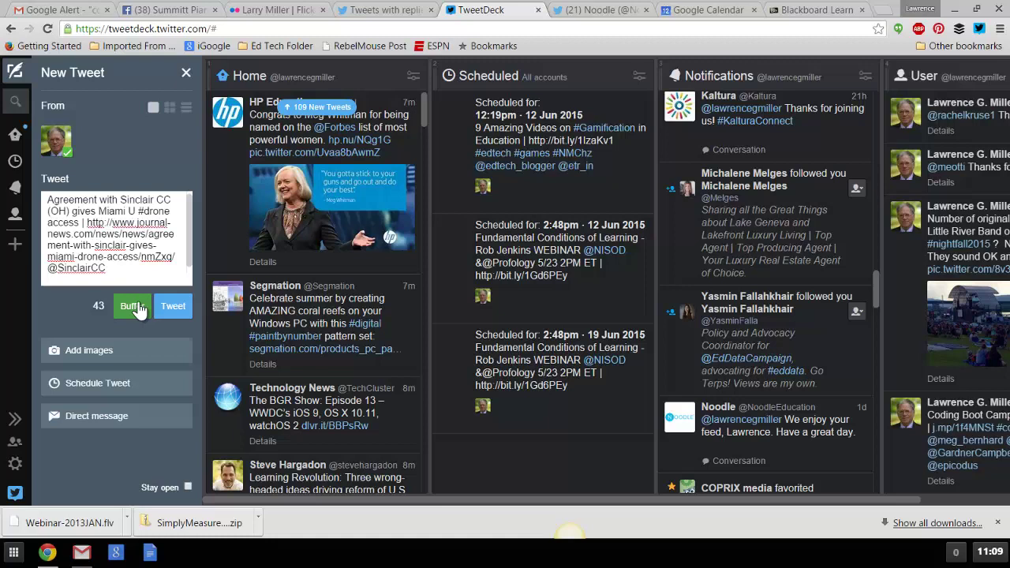
left_click(131, 270)
right_click(125, 266)
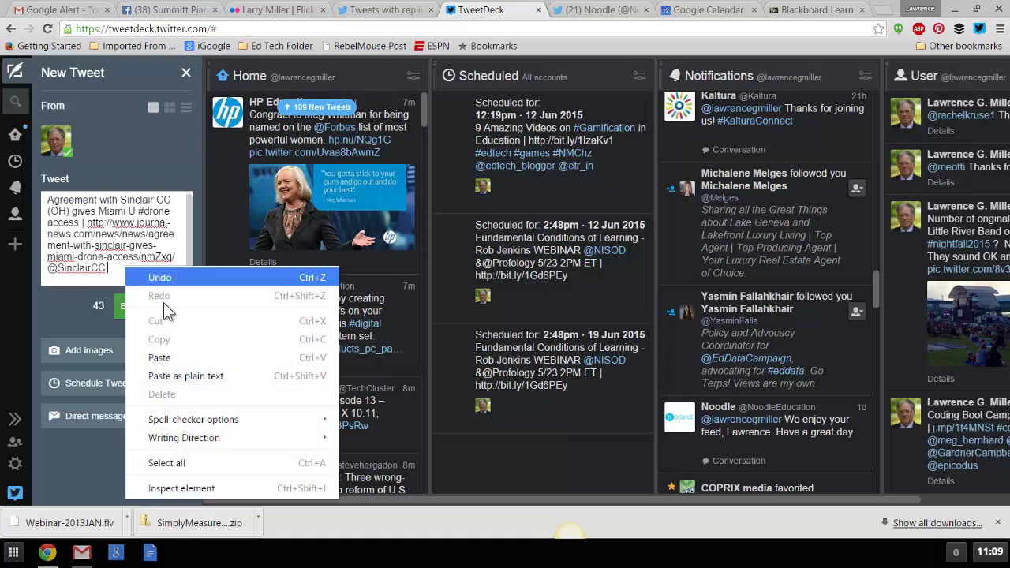
left_click(162, 357)
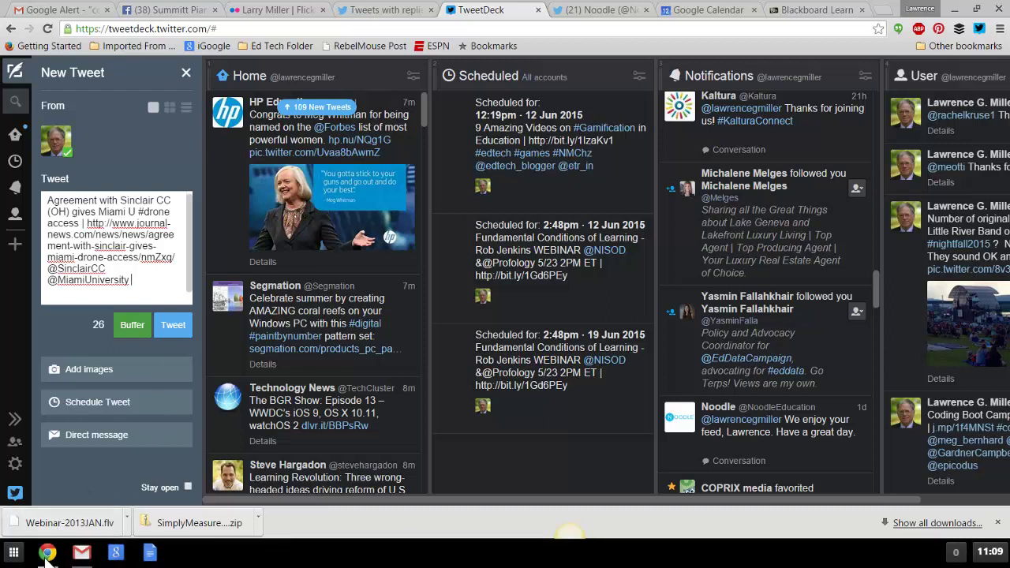
mouse_move(47, 554)
left_click(89, 527)
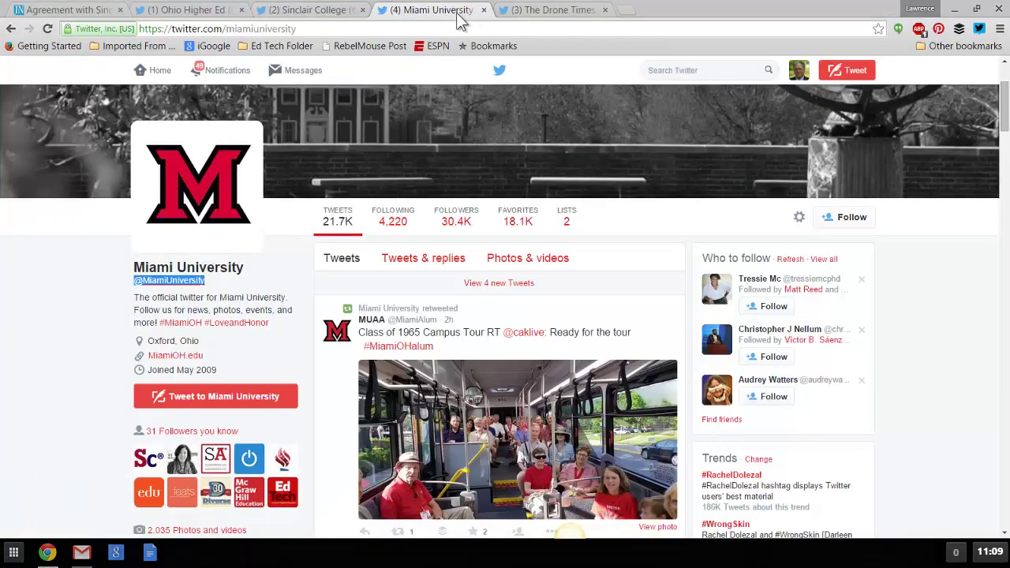
left_click(221, 16)
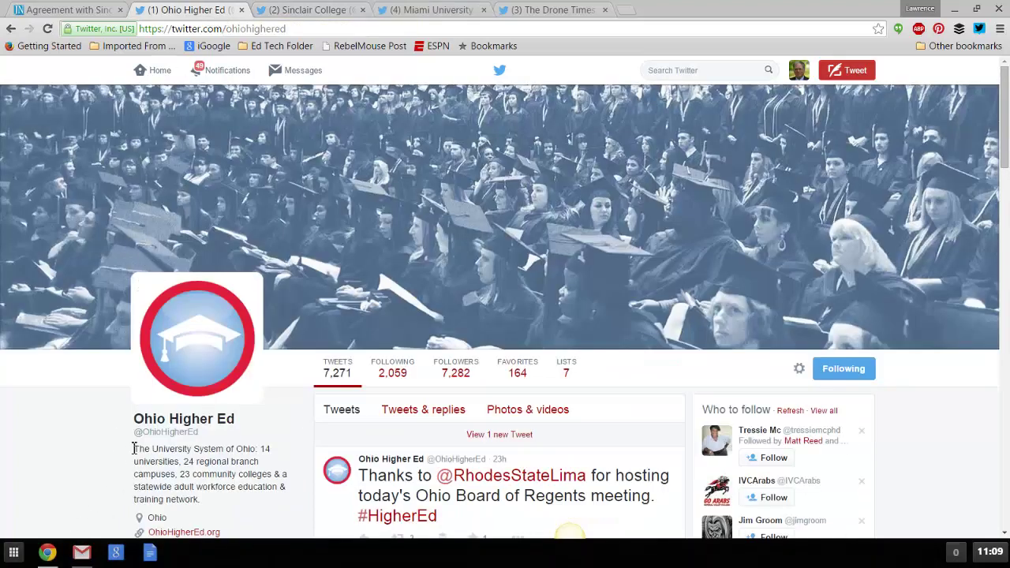
left_click_drag(126, 434, 200, 434)
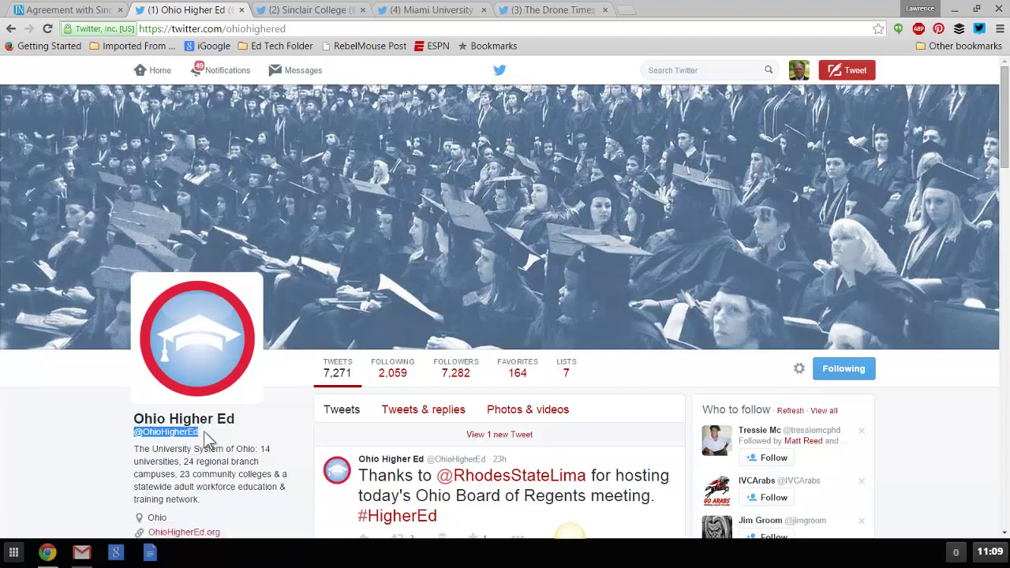
right_click(177, 436)
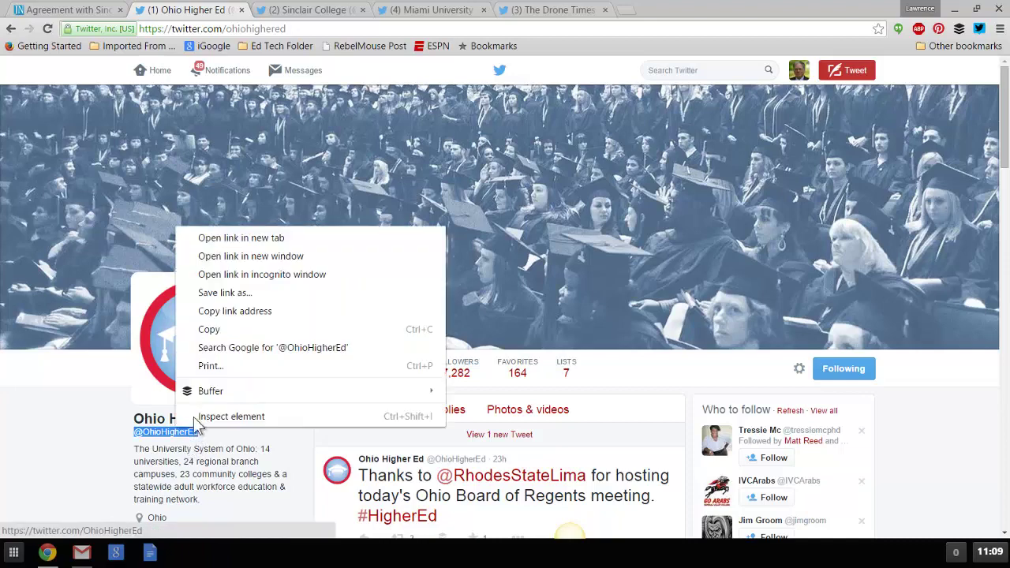
left_click(210, 329)
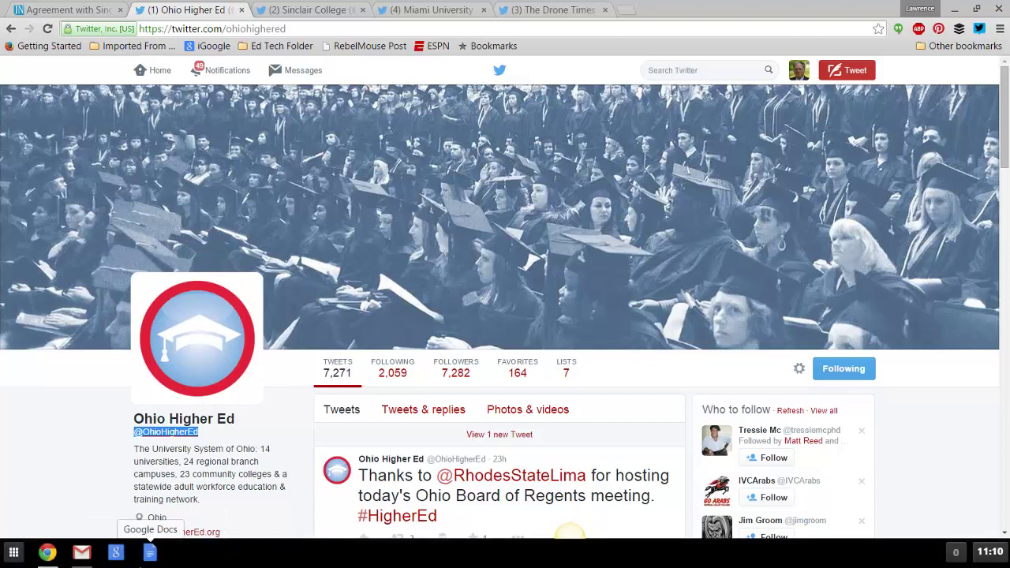
mouse_move(47, 552)
left_click(61, 496)
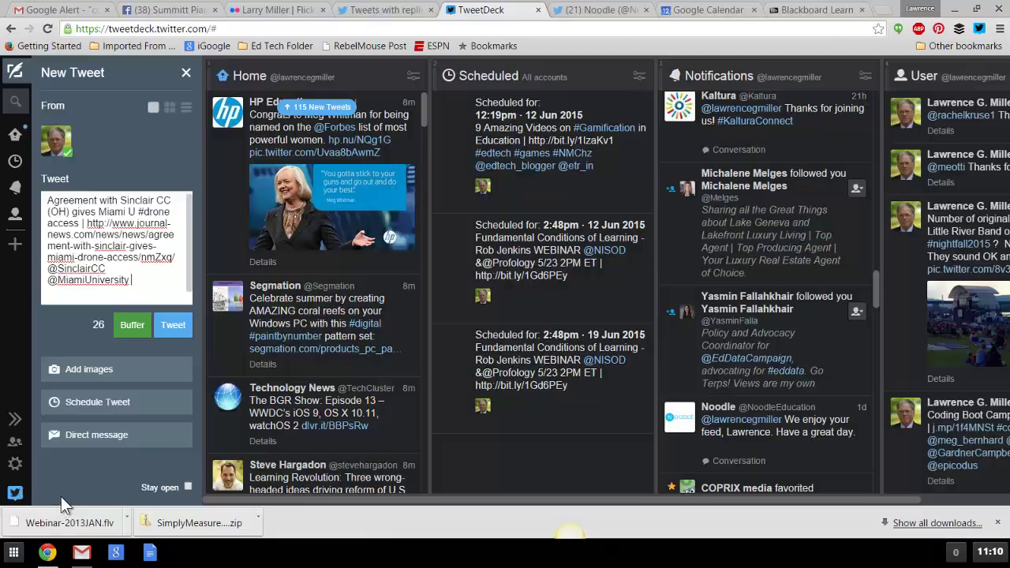
right_click(147, 279)
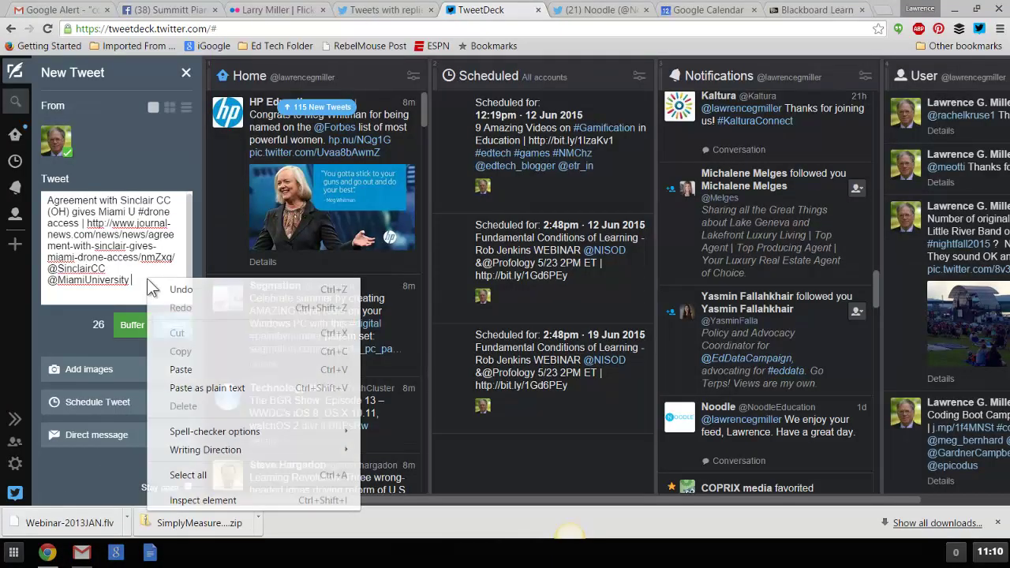
left_click(199, 370)
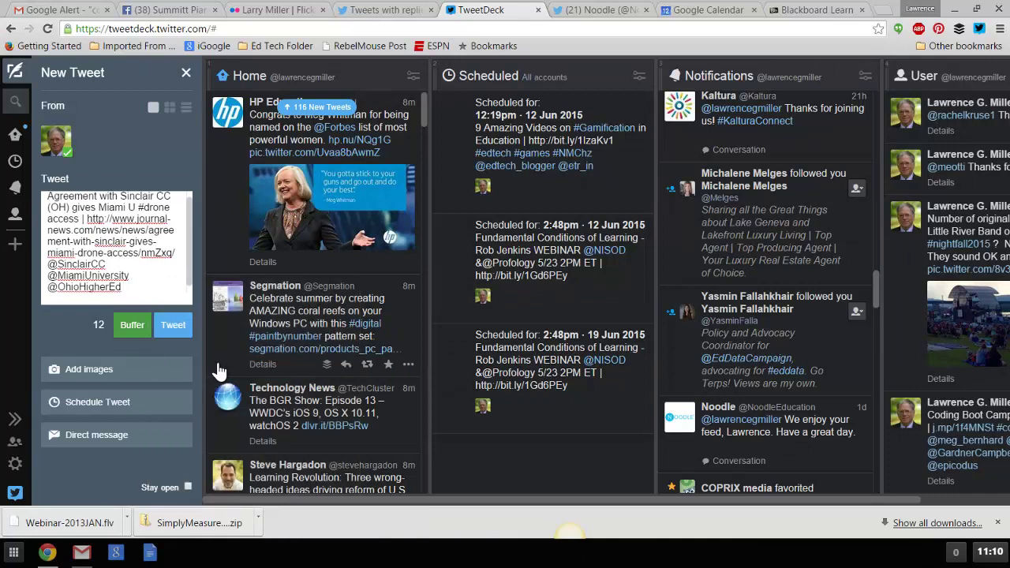
left_click(49, 554)
left_click(97, 526)
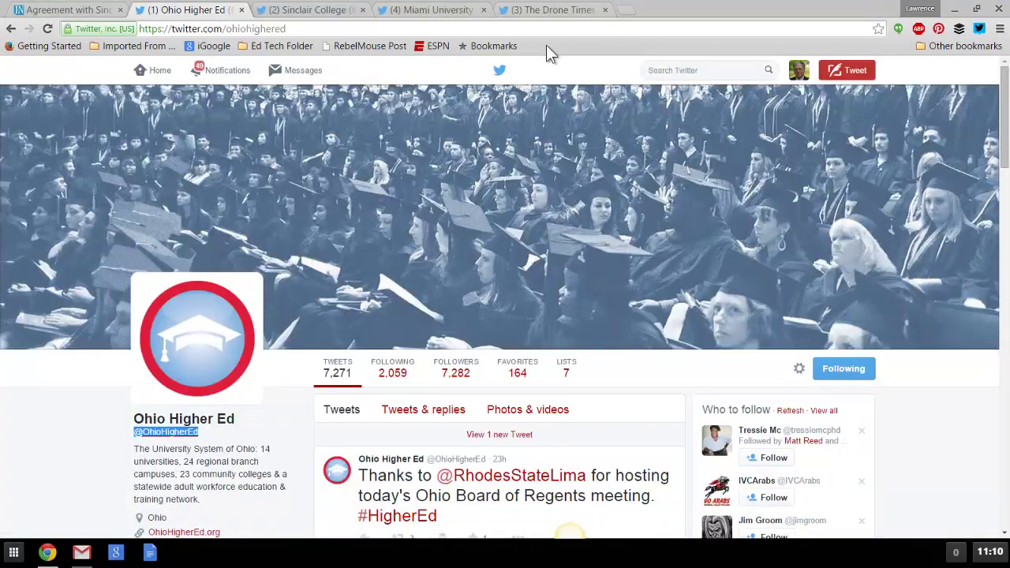
left_click(569, 9)
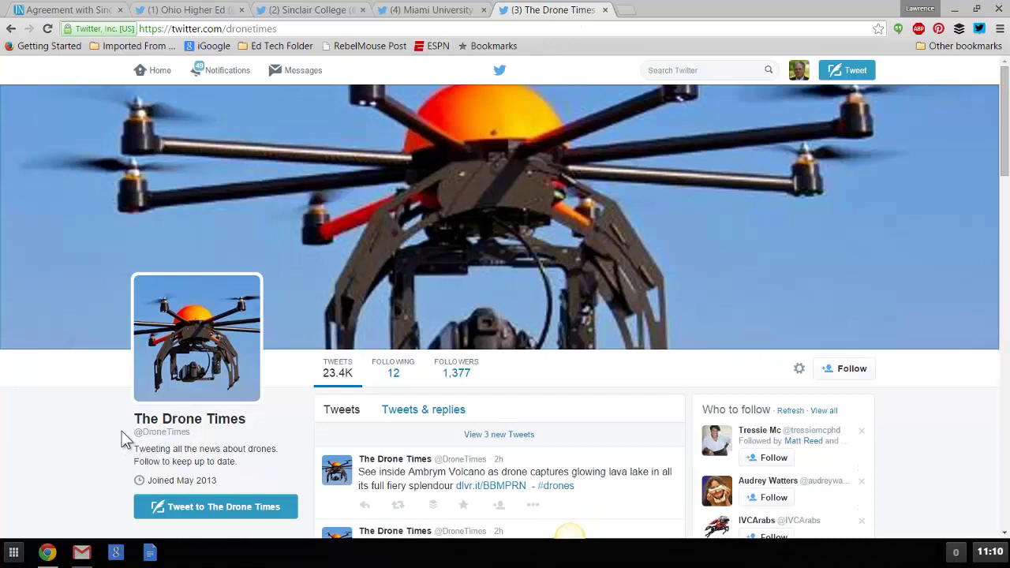
left_click_drag(140, 436, 189, 441)
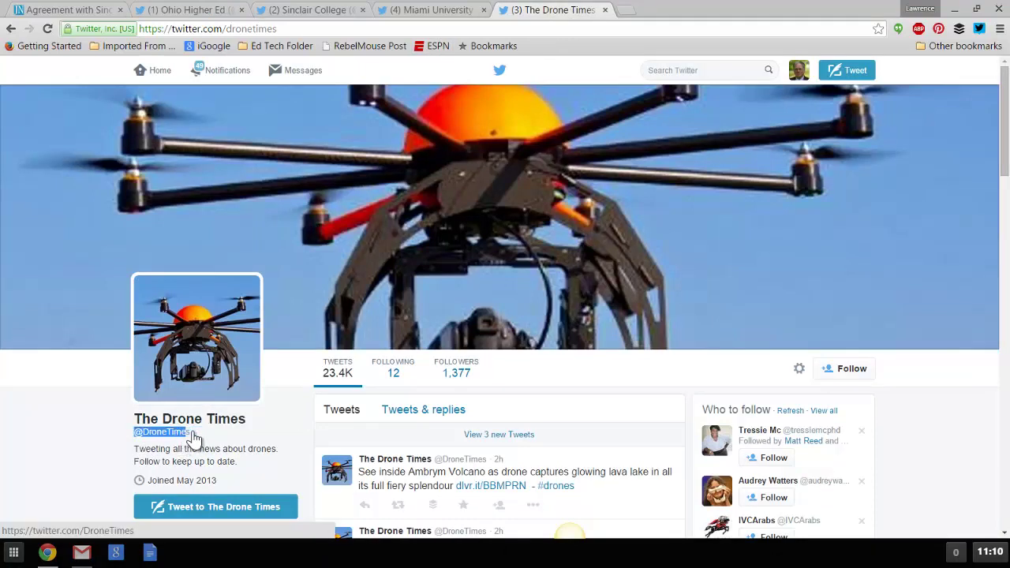
right_click(158, 430)
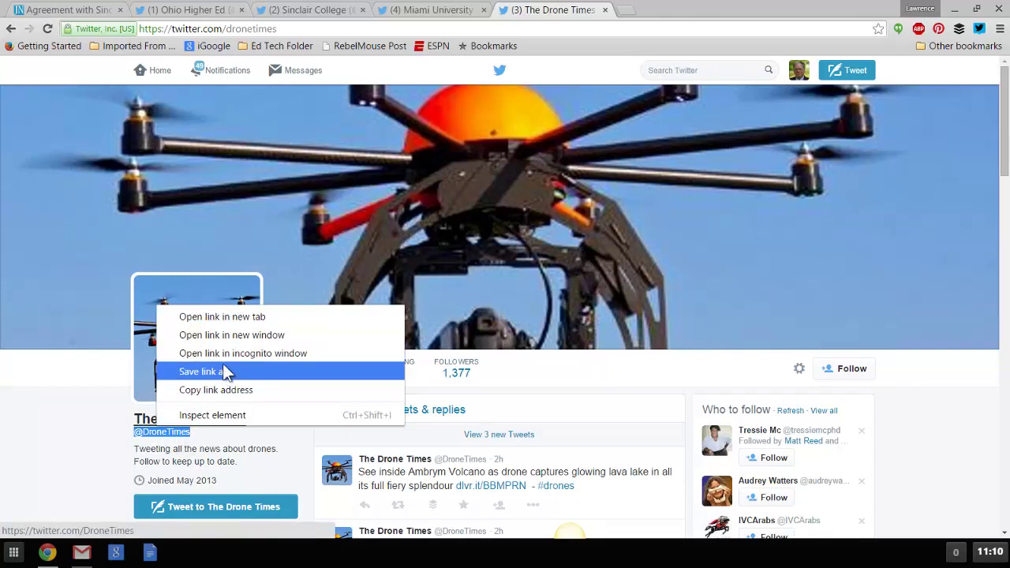
left_click(141, 442)
right_click(142, 433)
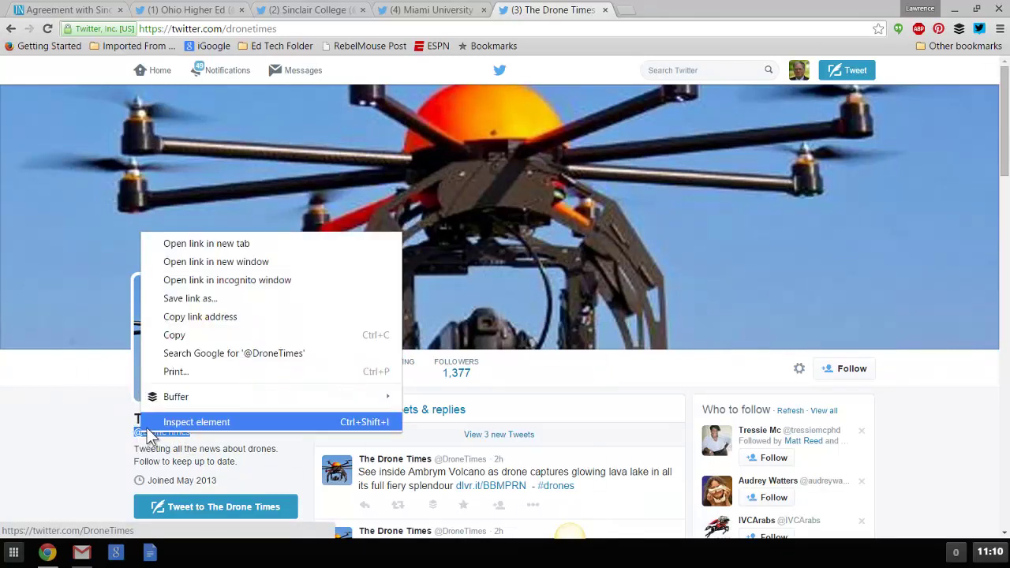
left_click(194, 337)
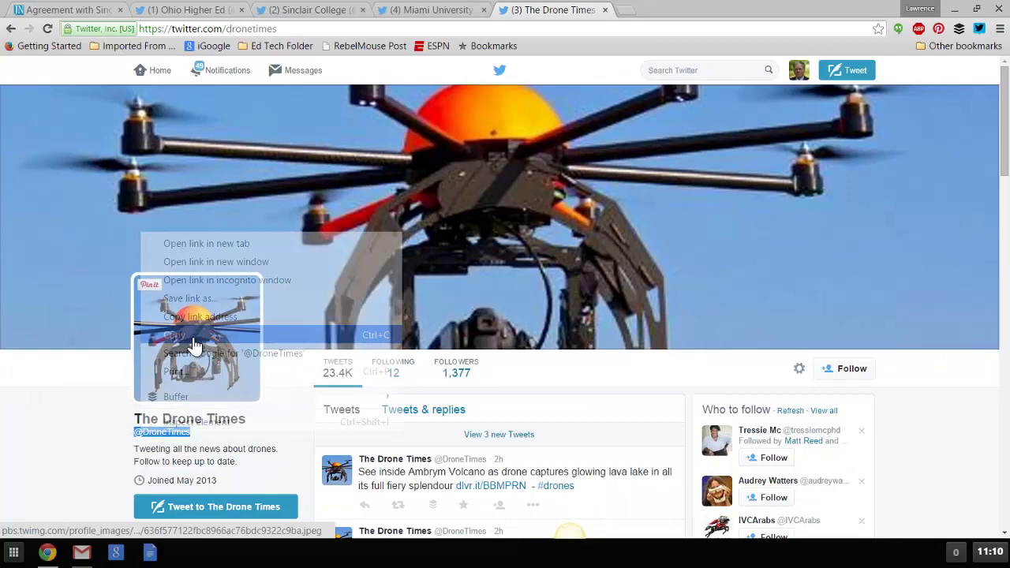
left_click(49, 552)
left_click(47, 509)
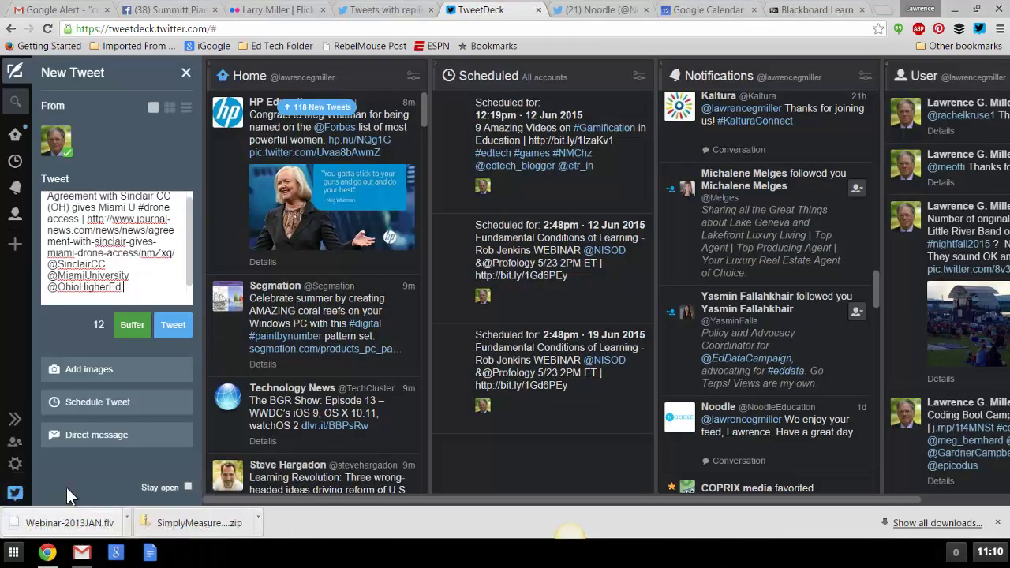
right_click(141, 288)
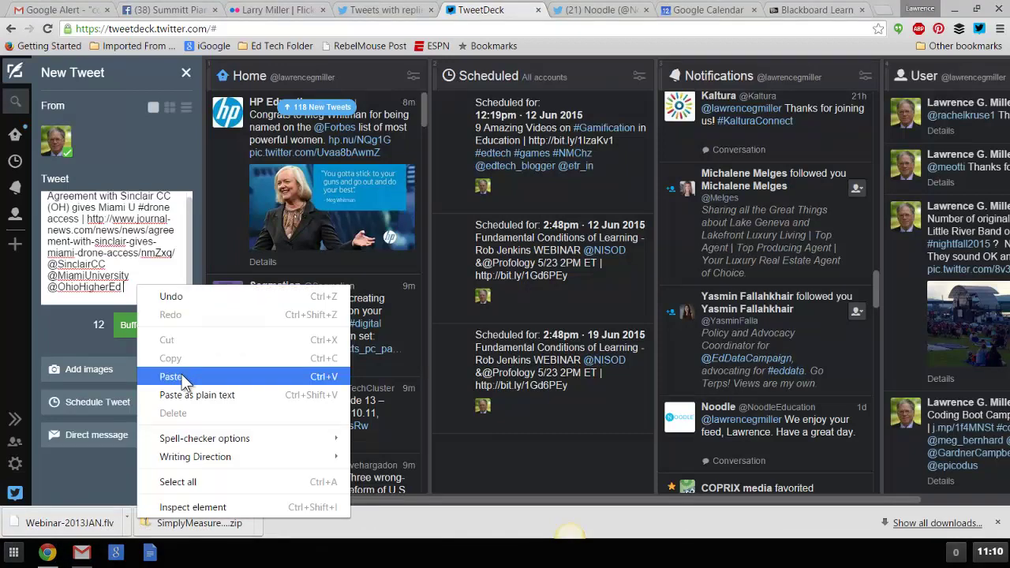
left_click(182, 374)
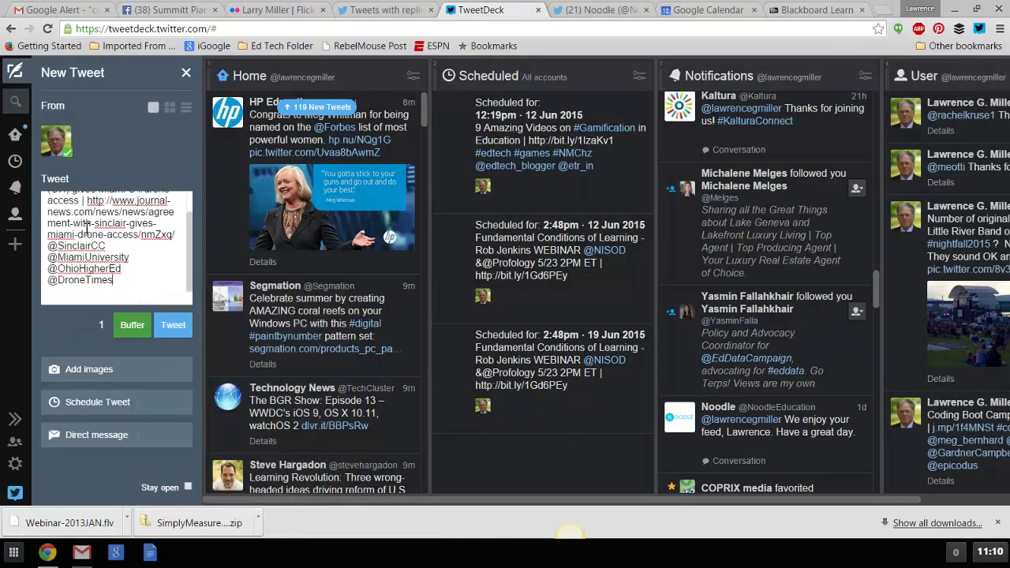
Schedule the drone article tweet for 4:10 PM on 12 June 2015
left_click(116, 403)
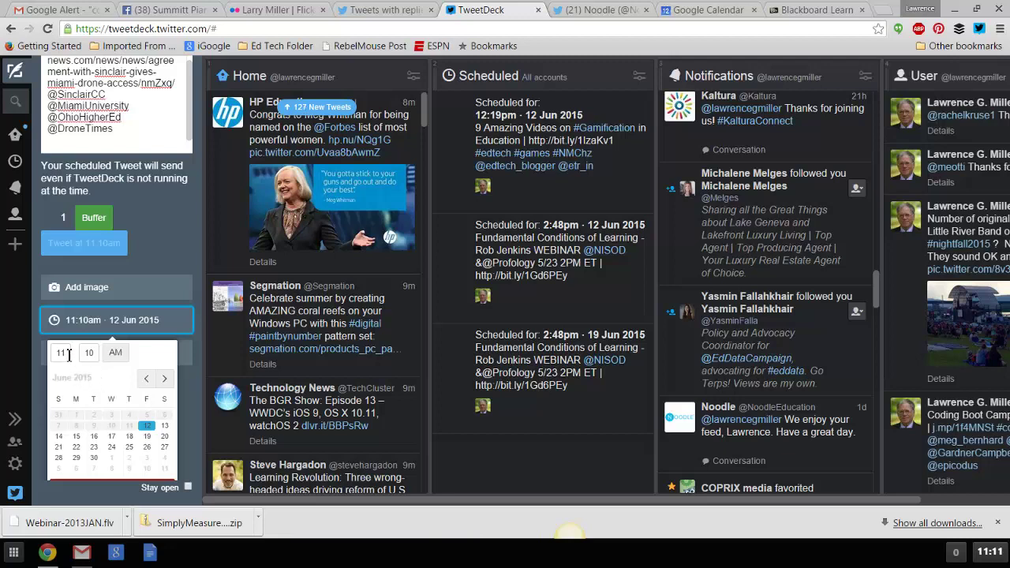
left_click(69, 353)
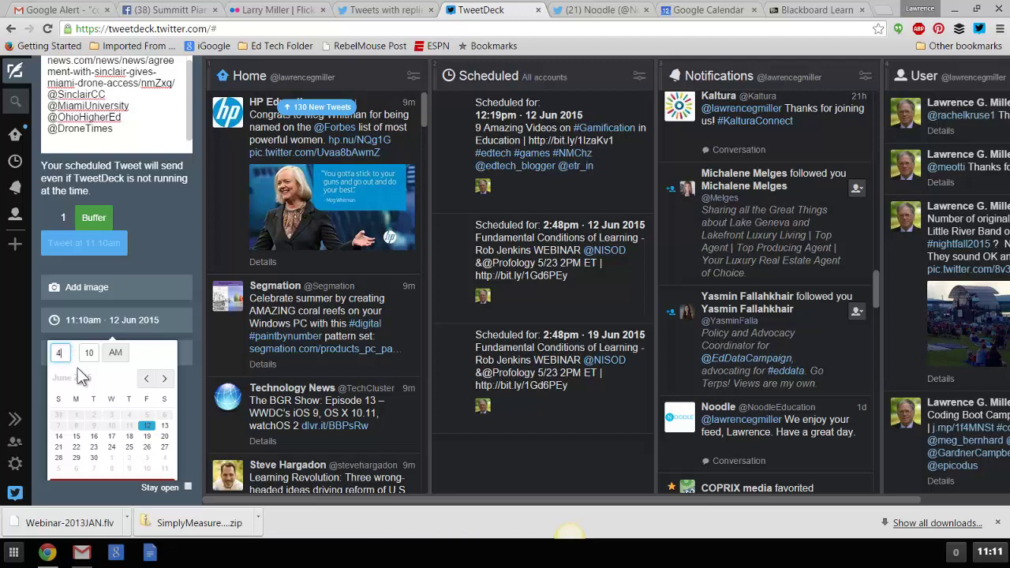
left_click(115, 355)
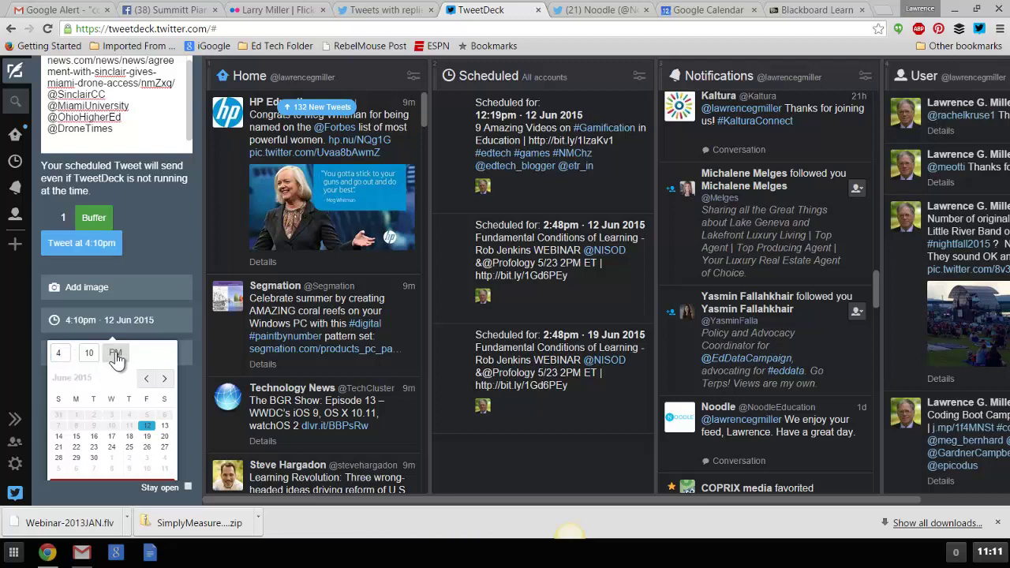
left_click(92, 246)
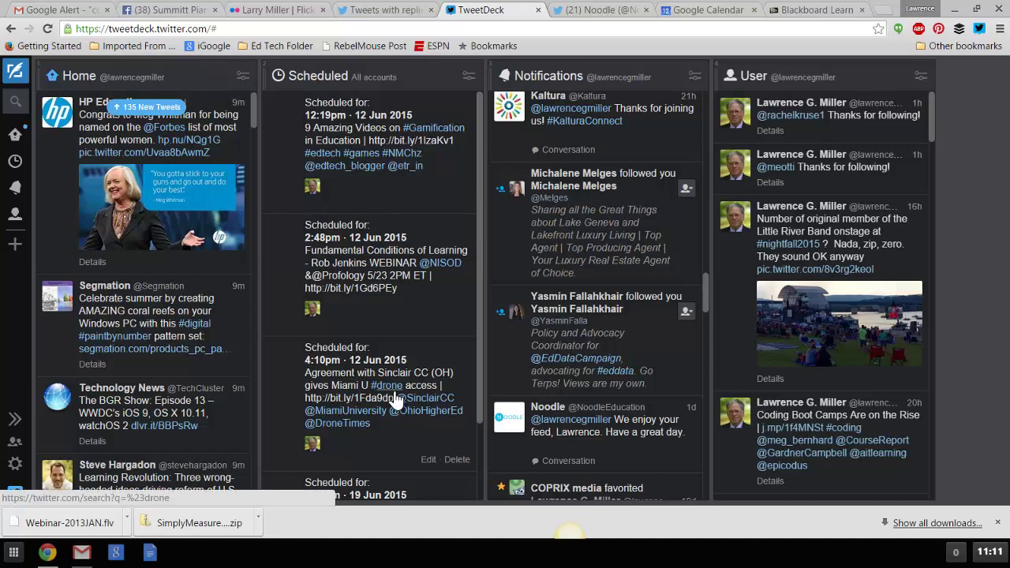
Open the scheduled drone article tweet for editing to review it, and leave it unedited for a blank new tweet
scroll(394, 391, "down", 1)
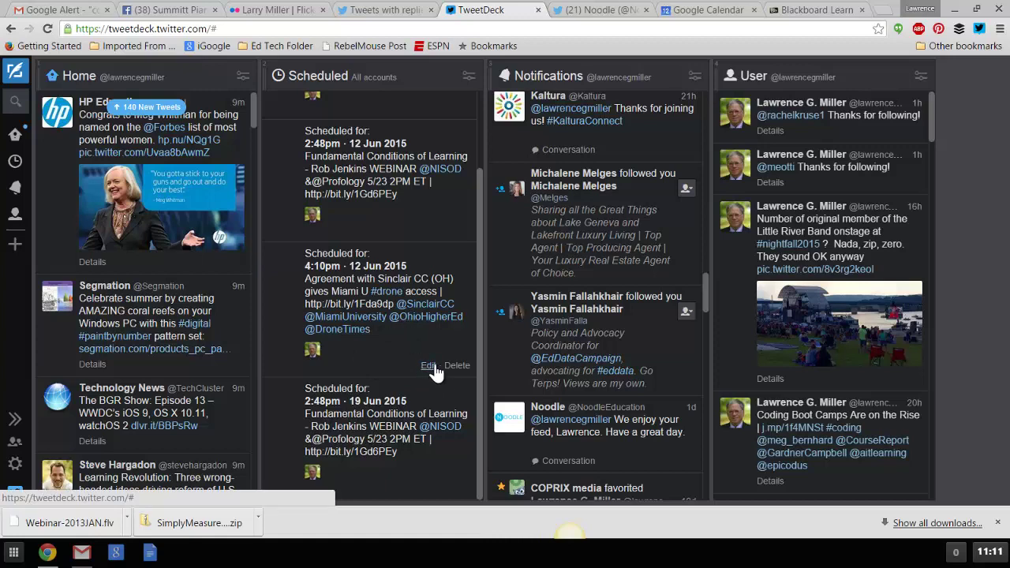
left_click(427, 367)
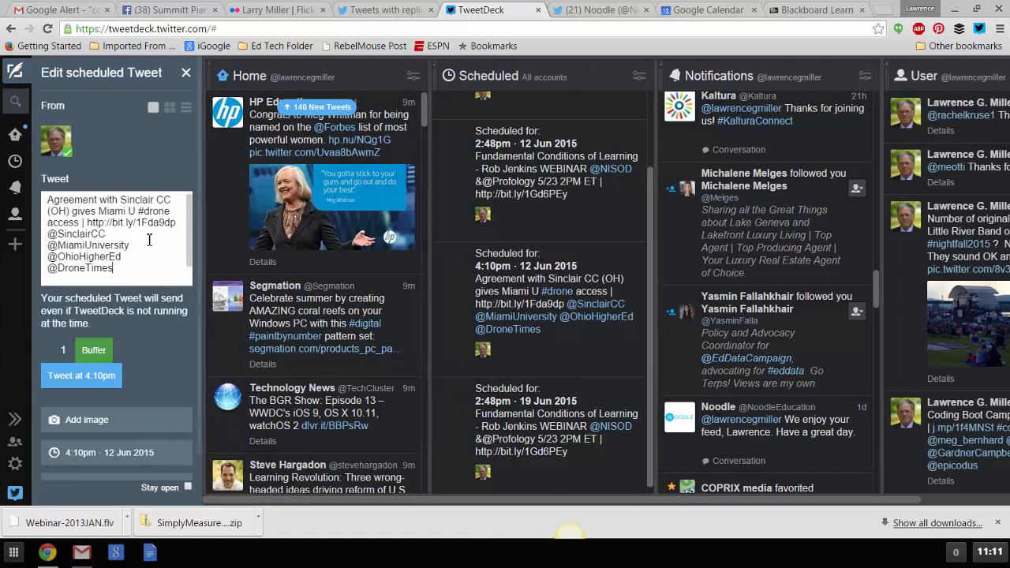
left_click(14, 73)
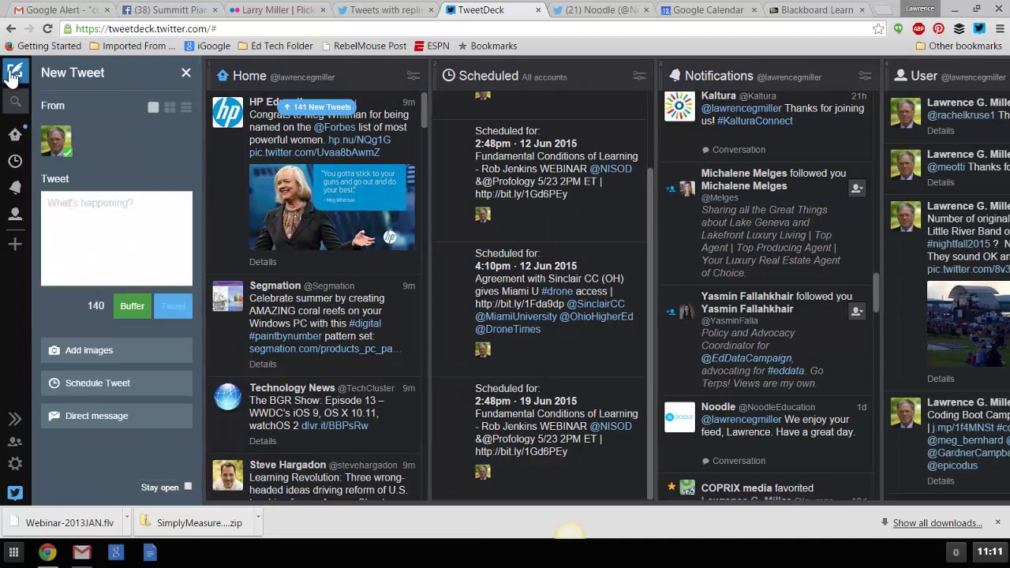